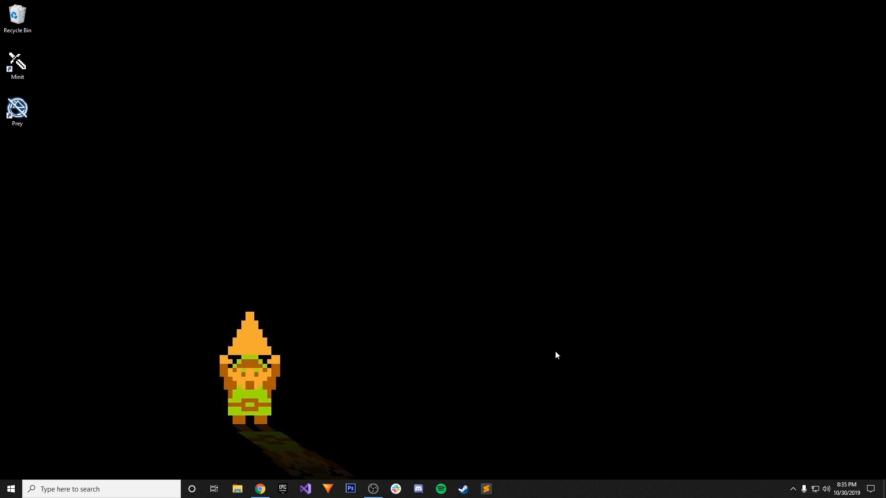
- Switch to Chrome and review the Unreal Engine licence page and the Visual Studio downloads page
click(261, 488)
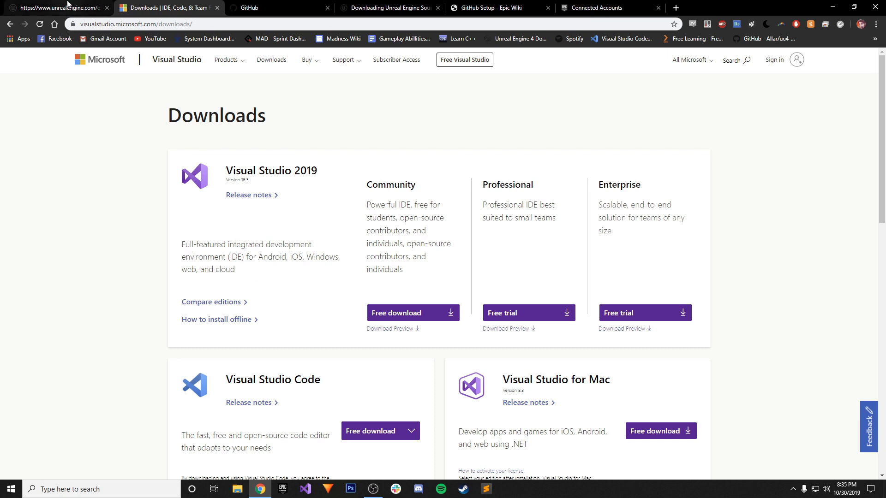
click(93, 8)
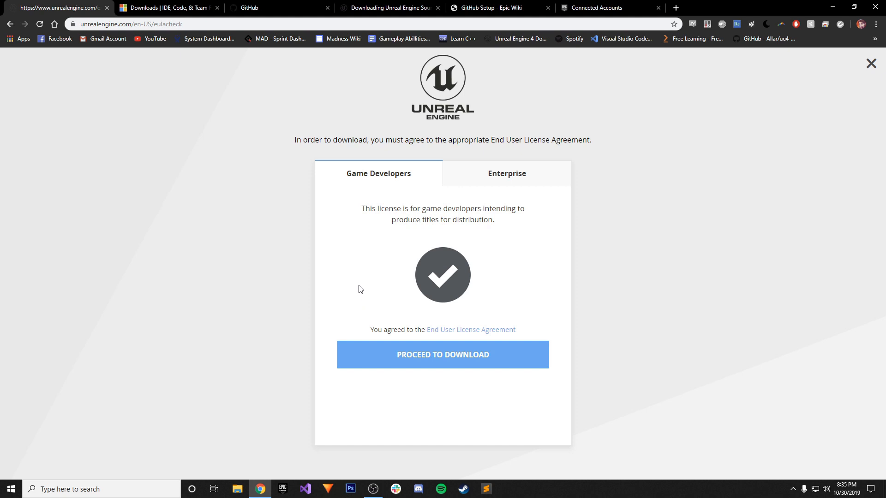
click(187, 5)
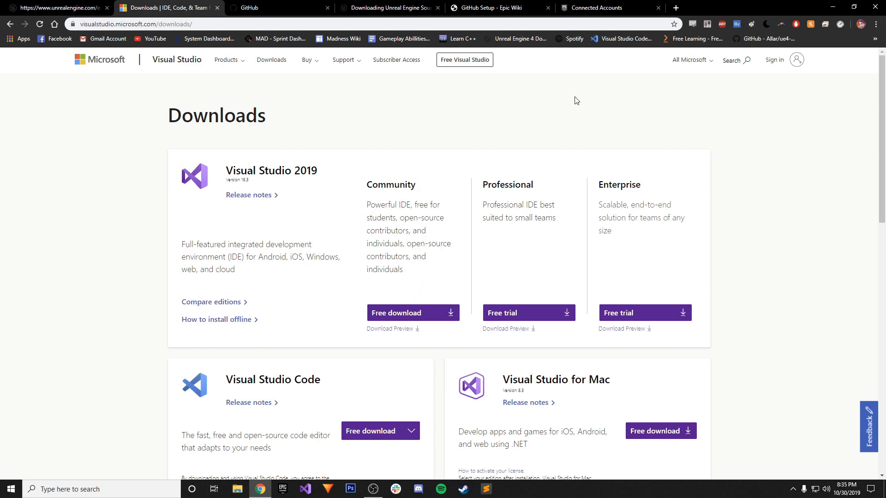
click(833, 8)
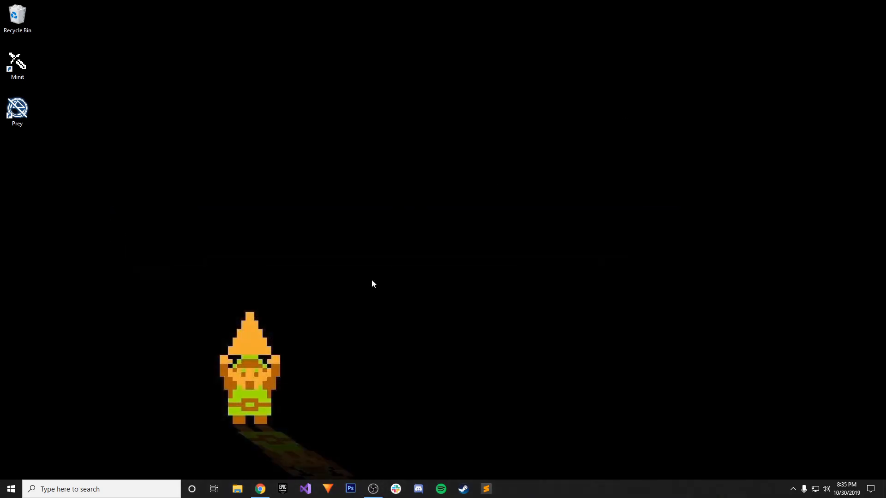
- Launch the Visual Studio Installer and open the modification options for Visual Studio Community 2019
click(95, 484)
text(visual)
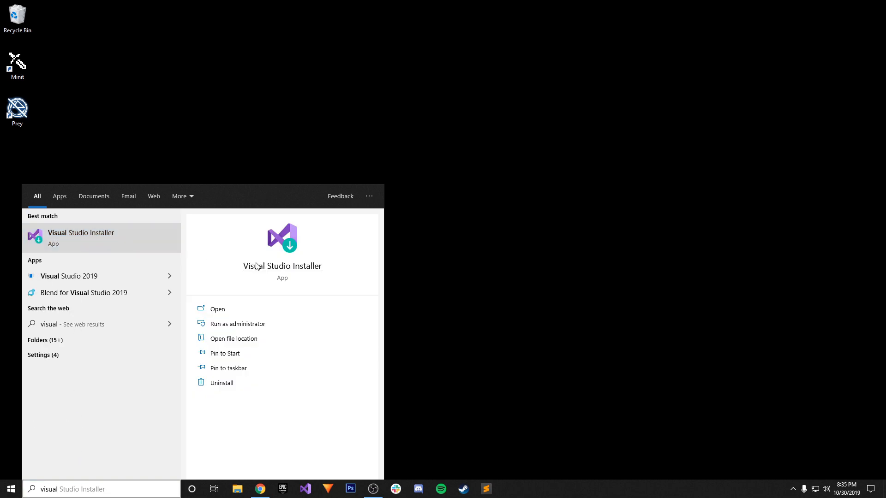
click(256, 266)
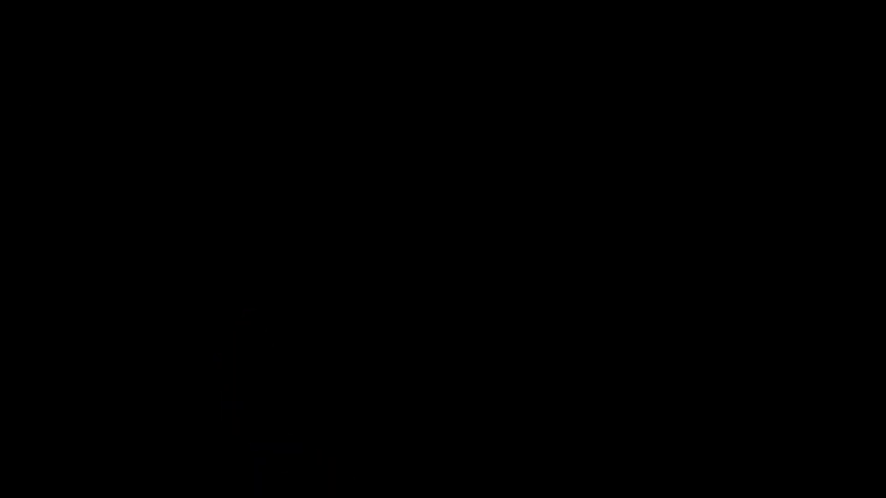
click(399, 287)
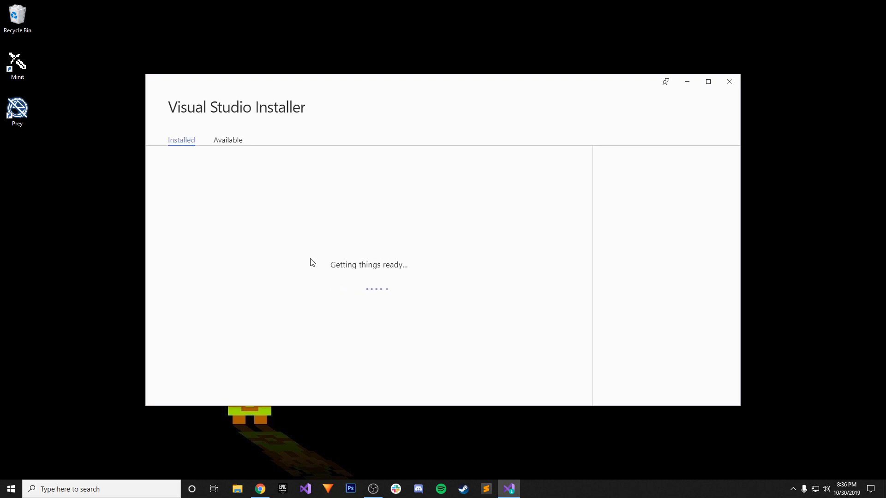
click(708, 82)
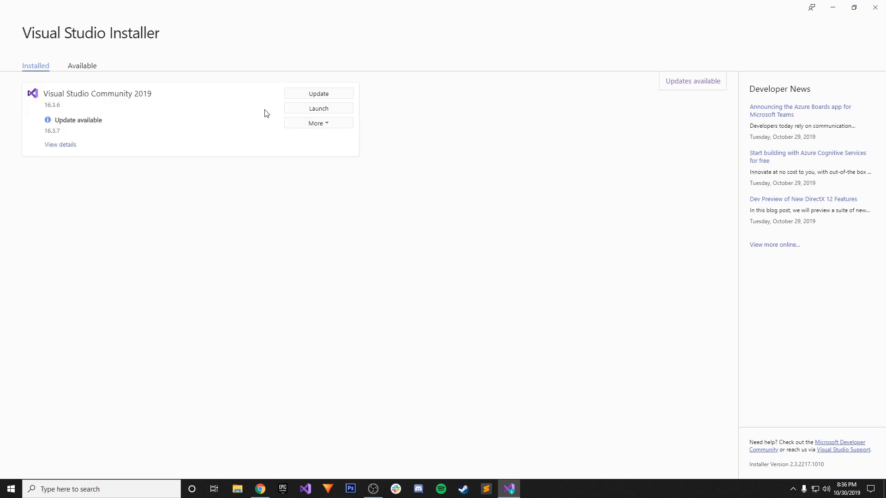
click(303, 124)
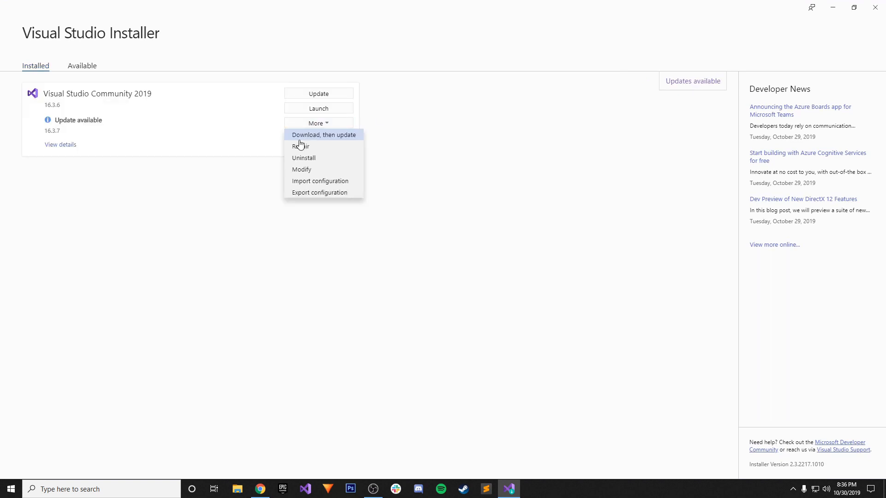
click(300, 171)
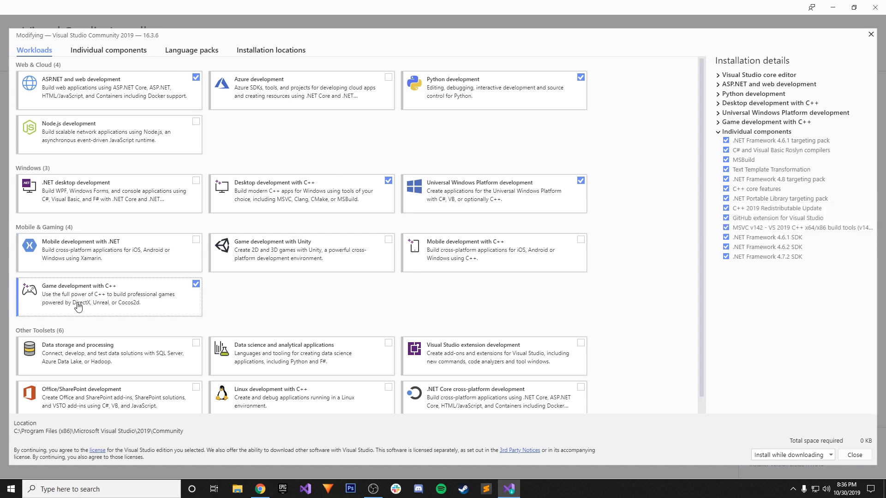
- Review the workloads, language packs, installation locations and individual components of Visual Studio Community 2019, and close the modification window
scroll(284, 301, down, 1)
scroll(226, 305, up, 1)
click(100, 50)
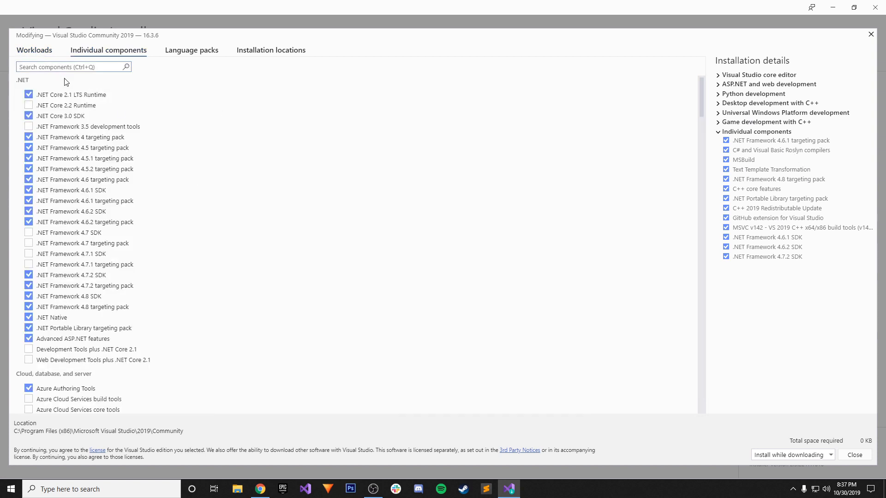
click(200, 54)
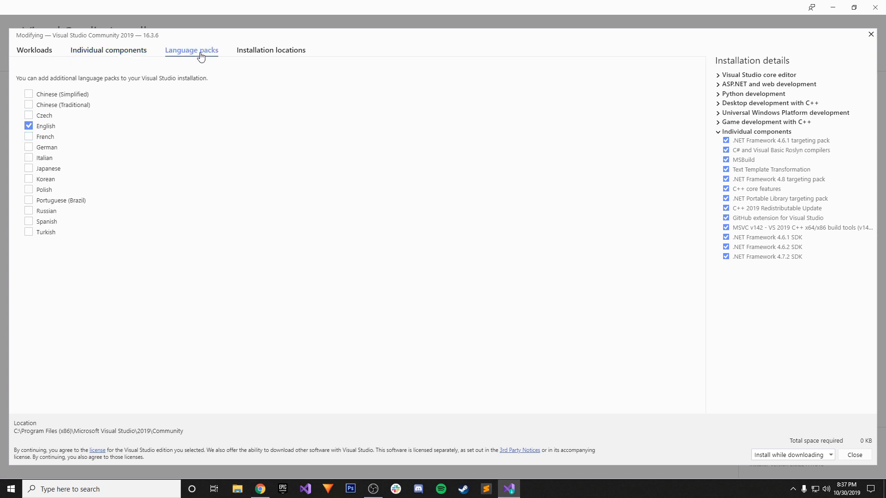
click(257, 50)
click(125, 49)
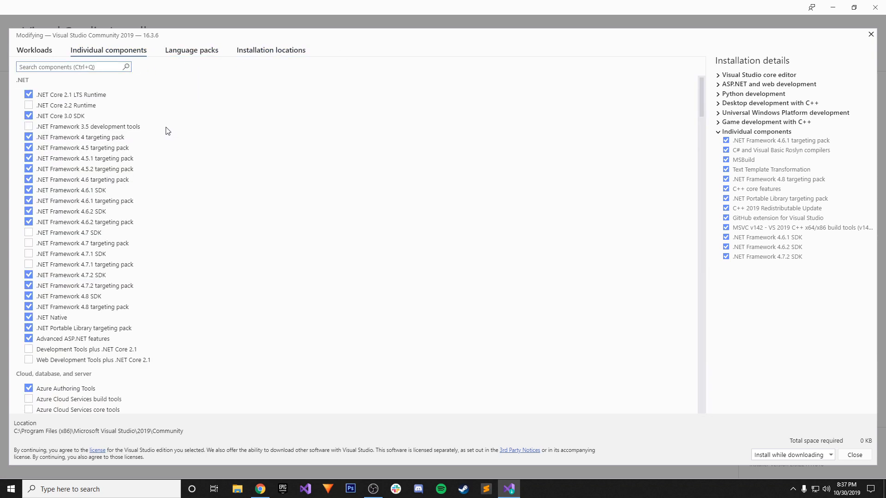
scroll(143, 170, down, 20)
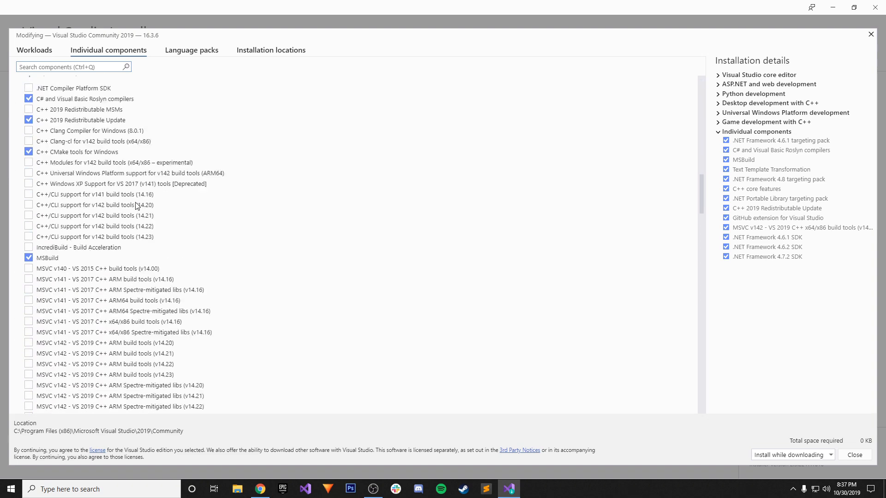
scroll(136, 205, down, 10)
scroll(138, 200, down, 14)
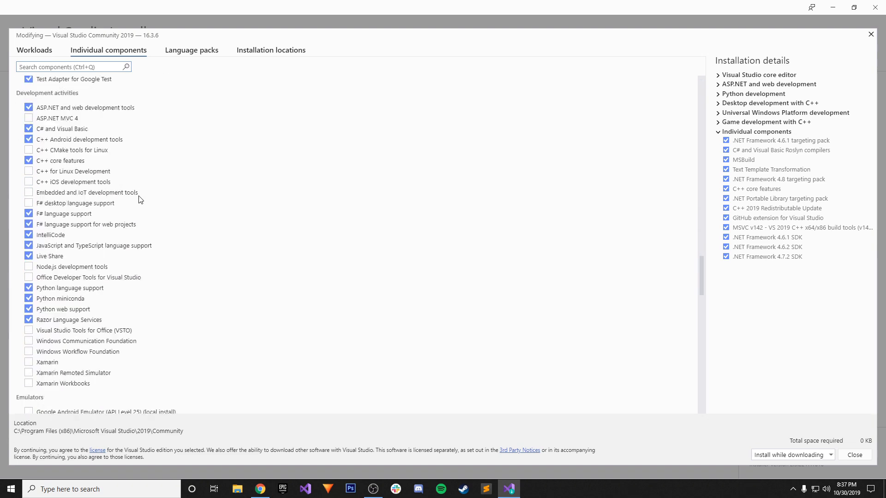
scroll(160, 262, up, 20)
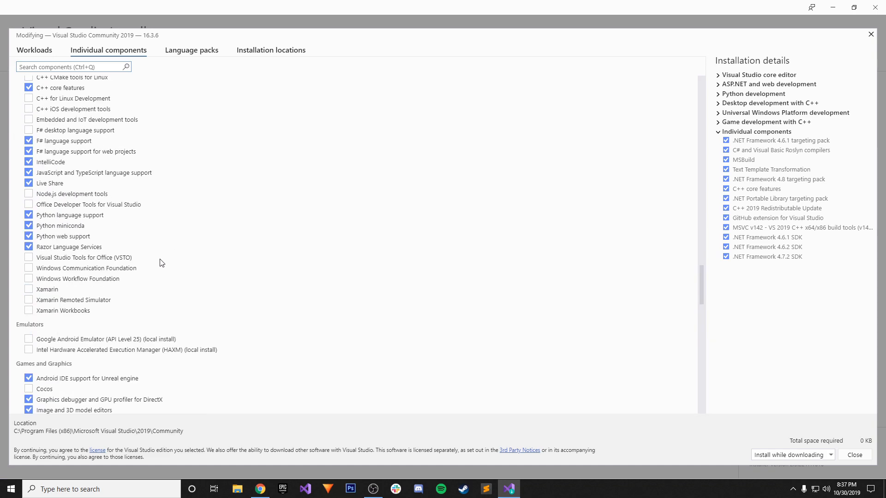
scroll(163, 265, up, 20)
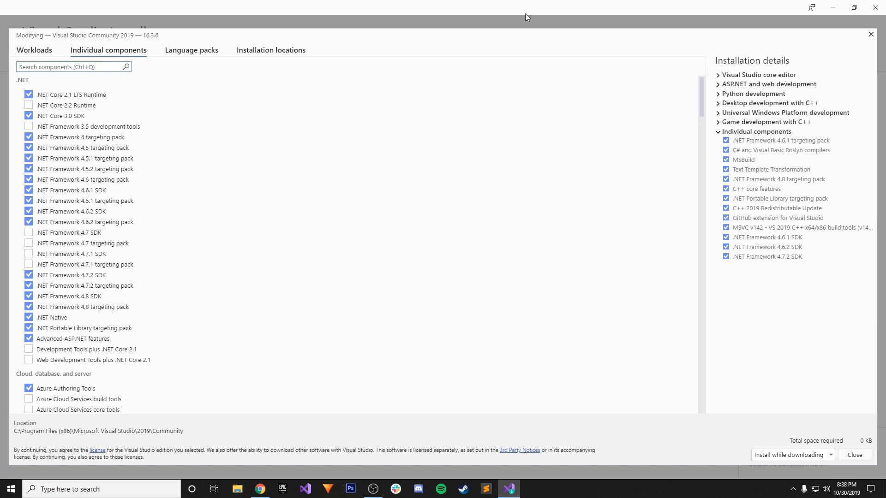
click(871, 34)
- Reopen the Visual Studio Community 2019 modification options, recheck workloads and individual components, and exit the installer
click(308, 123)
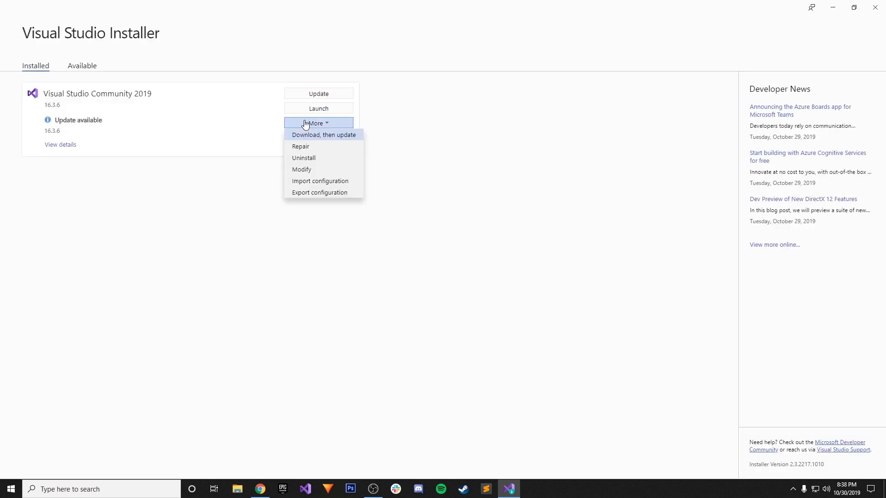
click(320, 182)
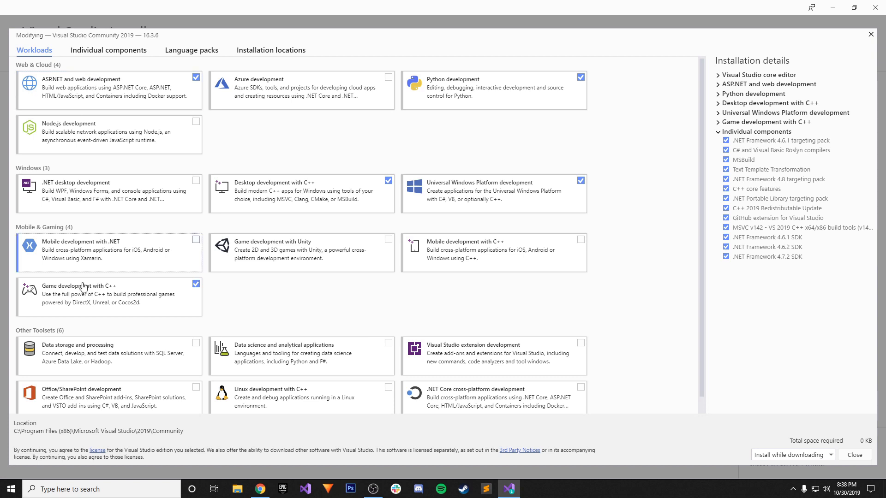
click(111, 52)
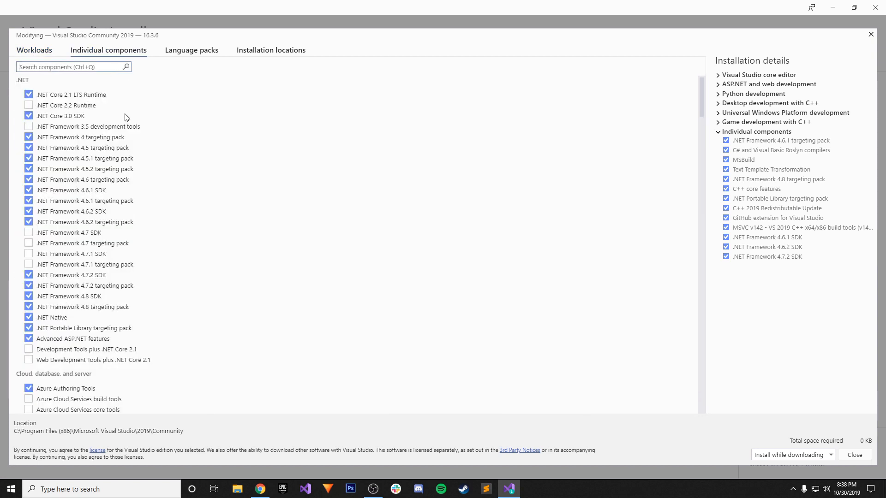
click(34, 51)
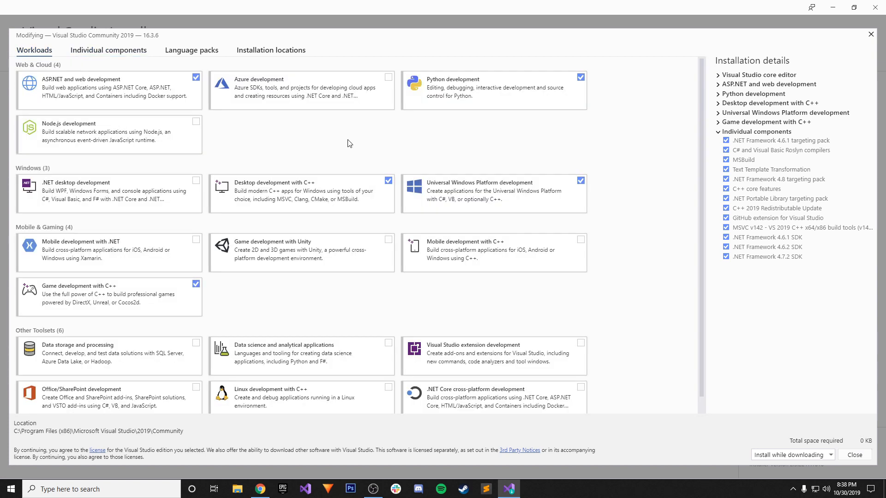
click(870, 35)
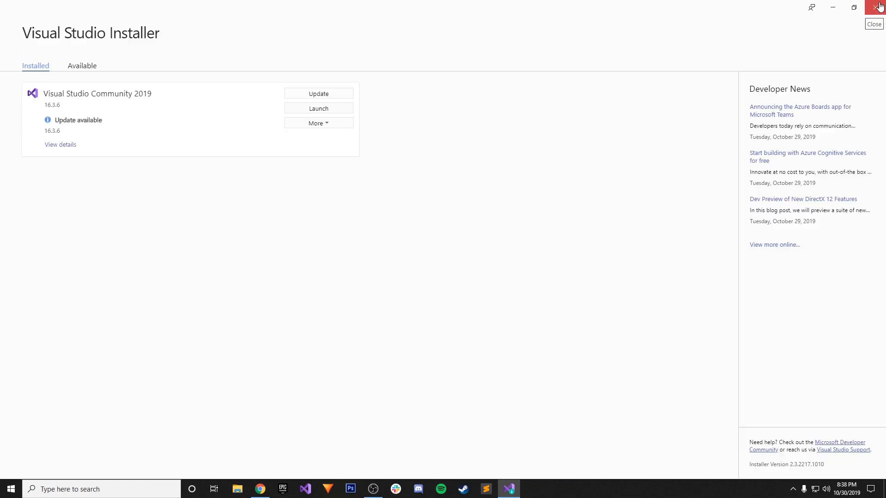
click(876, 7)
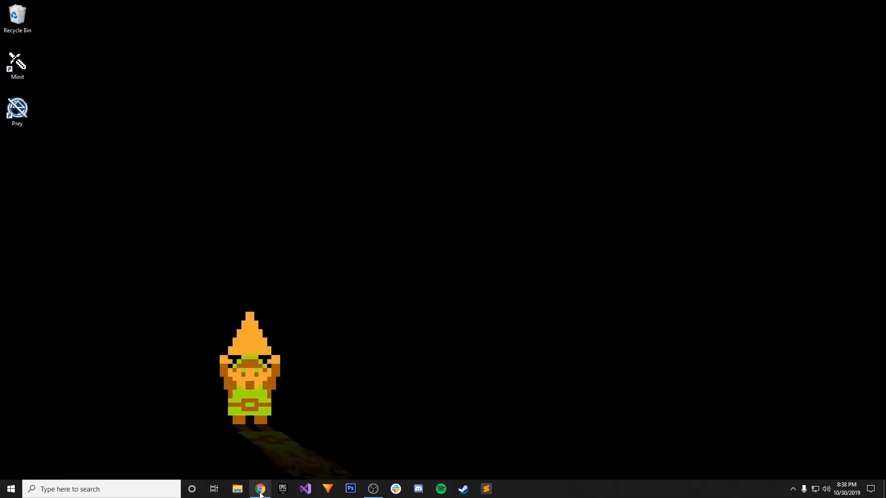
- Switch to GitHub in Chrome and sign out of the current account
click(261, 493)
click(286, 4)
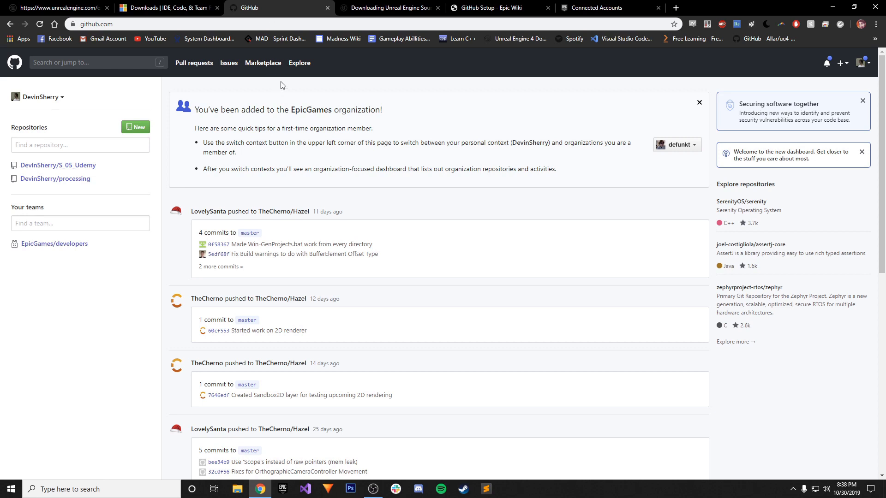
click(860, 64)
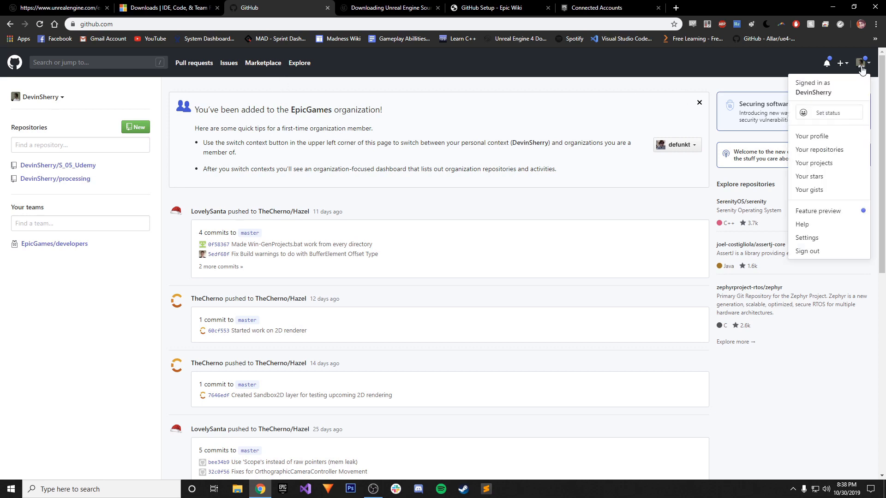
click(516, 106)
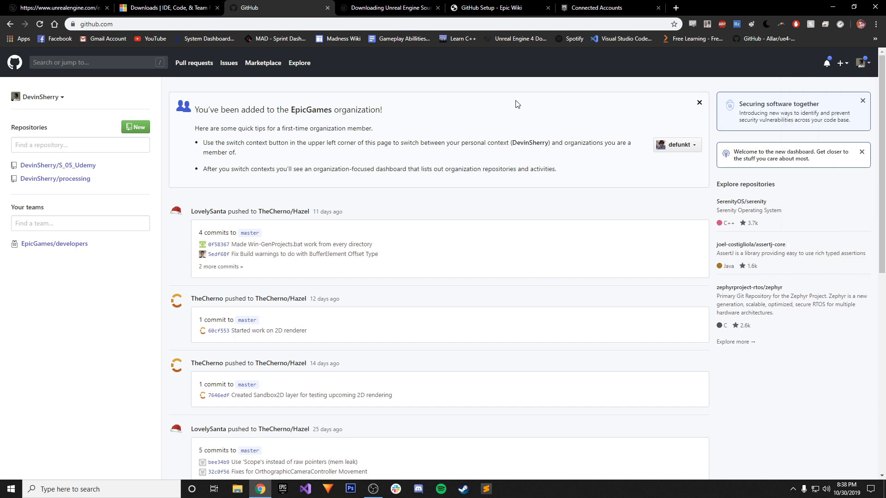
click(861, 64)
click(808, 258)
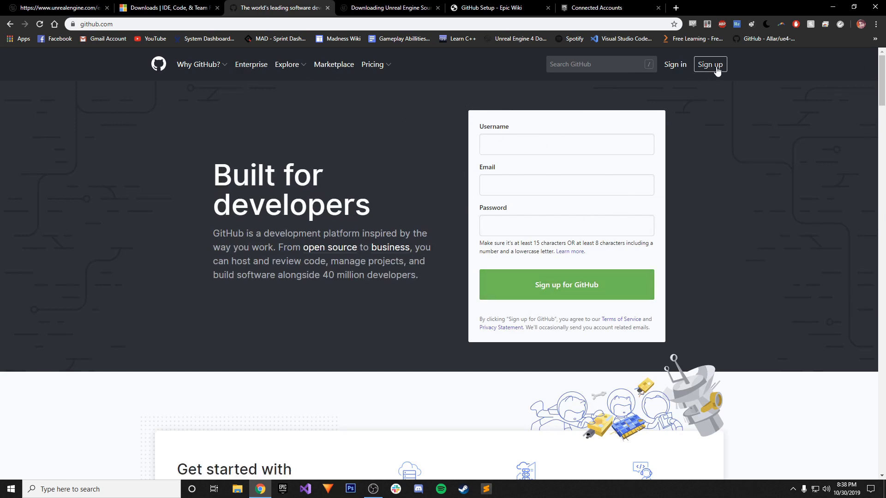
- Sign in to GitHub by entering the account's e-mail address and password
click(675, 65)
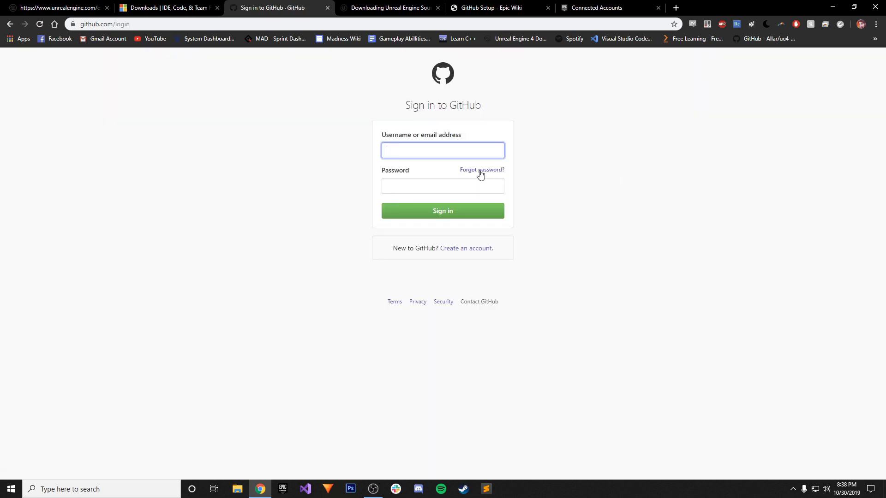
text(de)
click(440, 172)
click(427, 182)
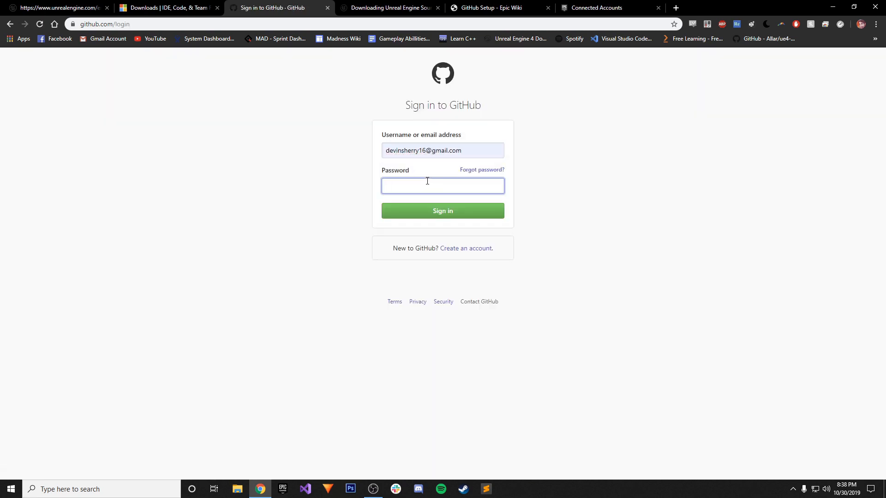
text(••••••••••••)
key(Return)
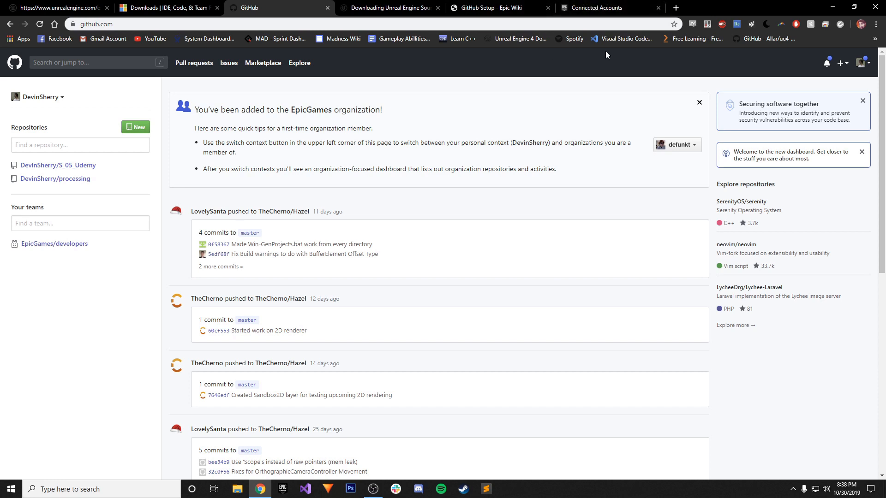
- Show the Epic Games connected accounts page and try to connect the GitHub account
click(594, 5)
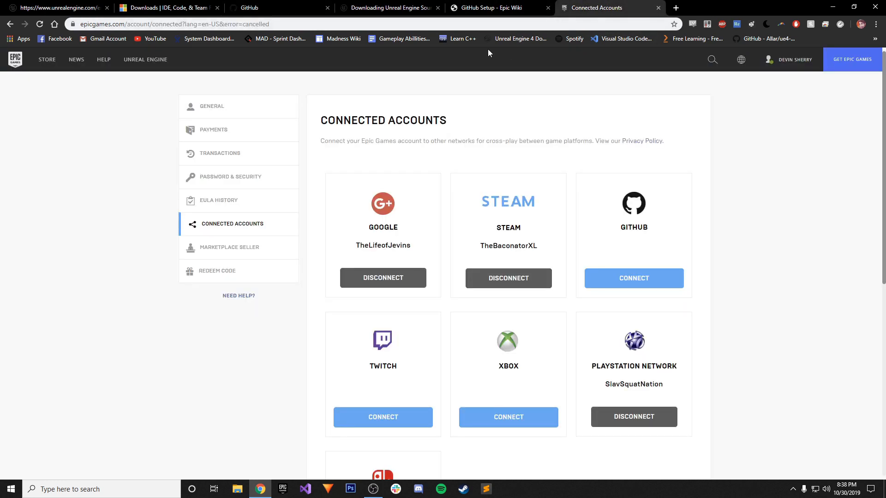
mouse_move(797, 64)
right_click(615, 283)
click(640, 263)
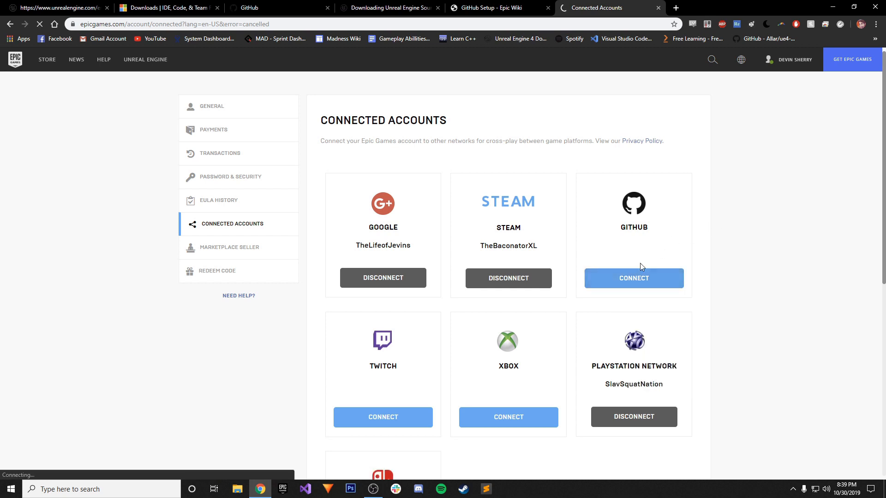
click(633, 270)
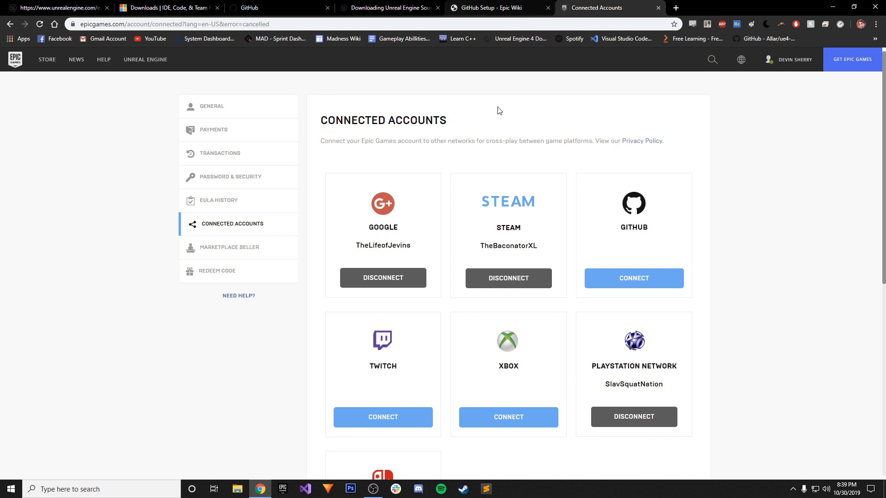
- Open the EpicGames/UnrealEngine repository on GitHub
click(290, 4)
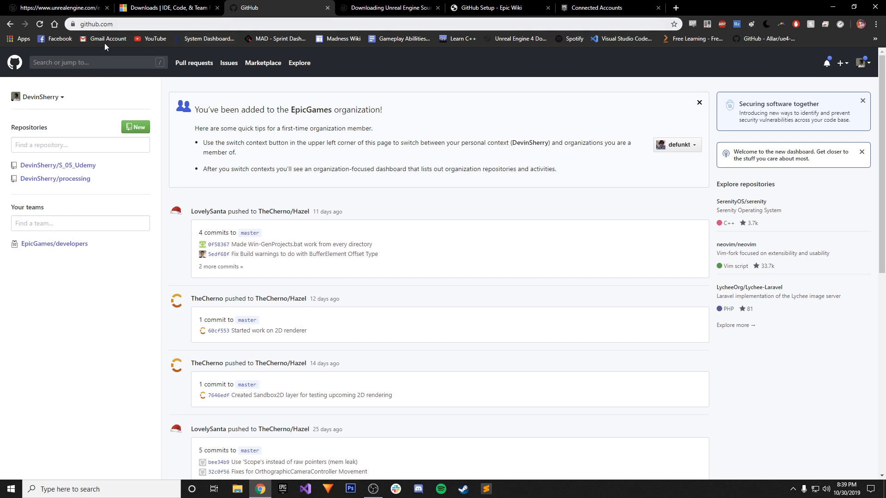
click(101, 62)
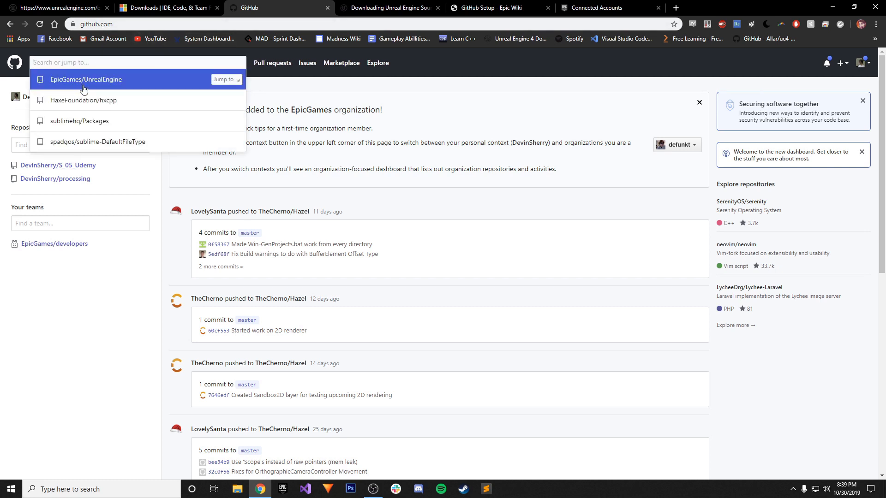
click(81, 84)
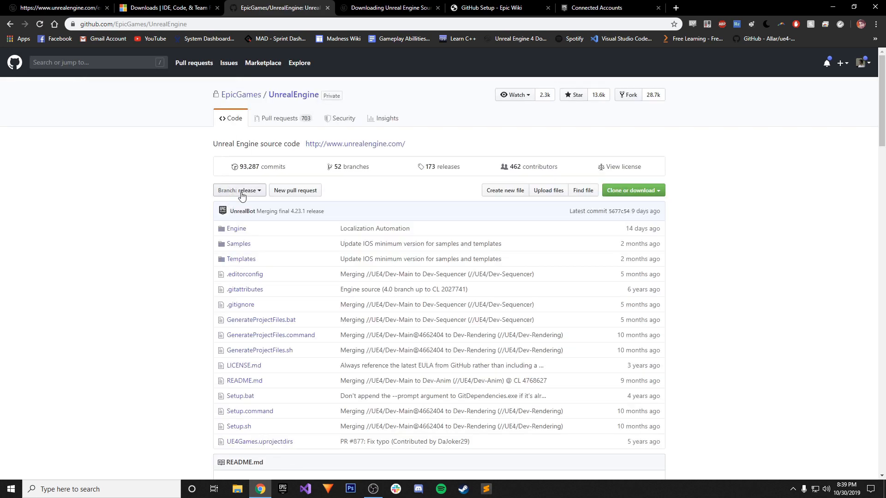
- Look through the list of branches available in the EpicGames/UnrealEngine repository
click(258, 192)
scroll(253, 290, down, 12)
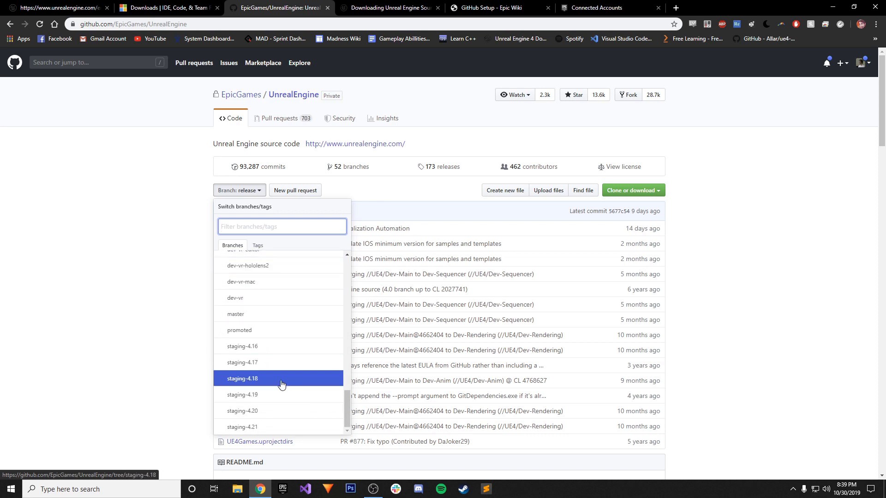
scroll(277, 373, up, 10)
scroll(254, 346, up, 5)
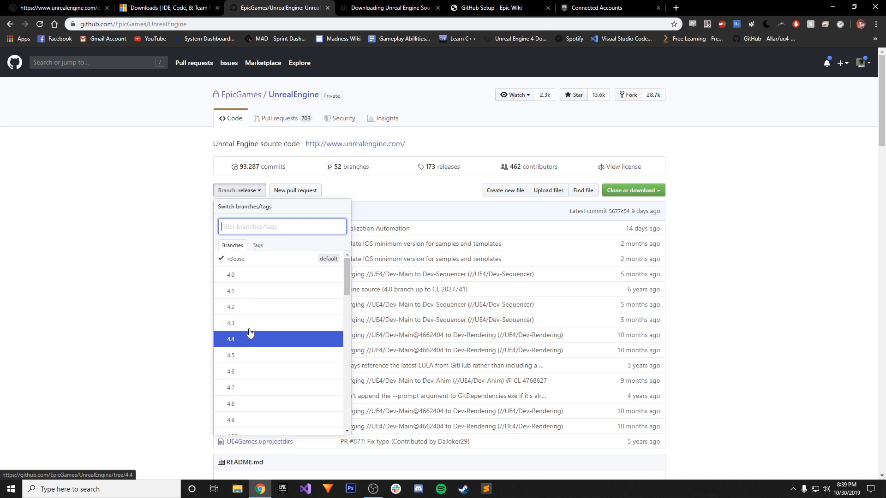
click(172, 271)
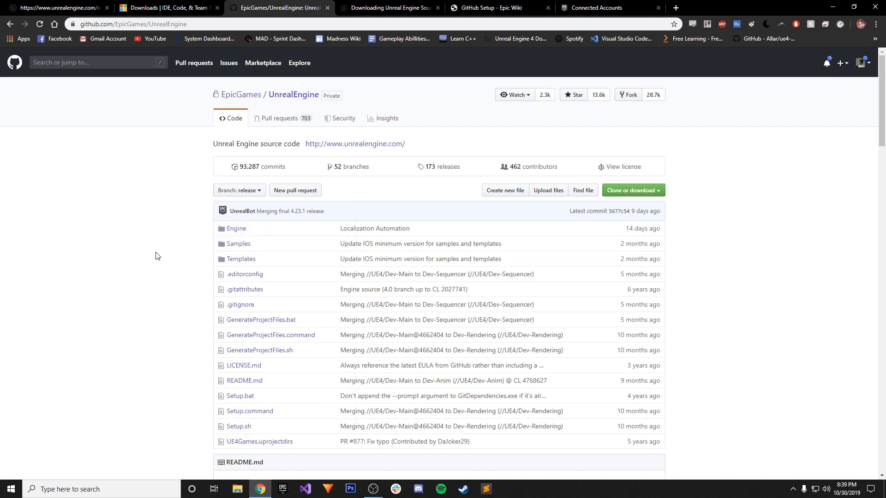
click(216, 189)
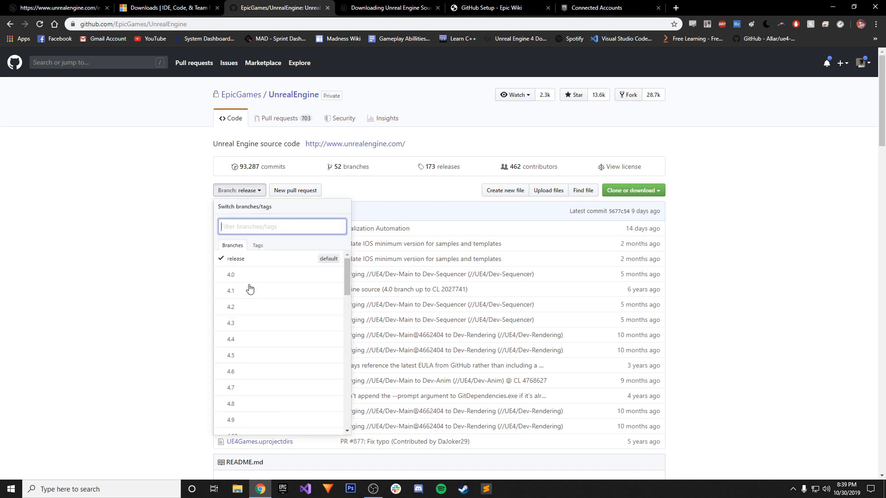
- Read about the release, promoted and master branches on the Downloading Unreal Engine Source Code documentation page
click(440, 5)
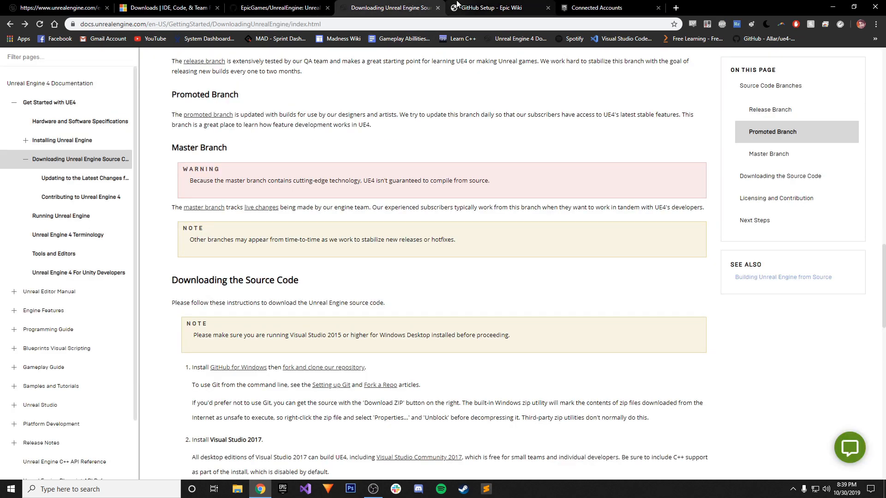
scroll(206, 247, up, 7)
scroll(206, 248, up, 4)
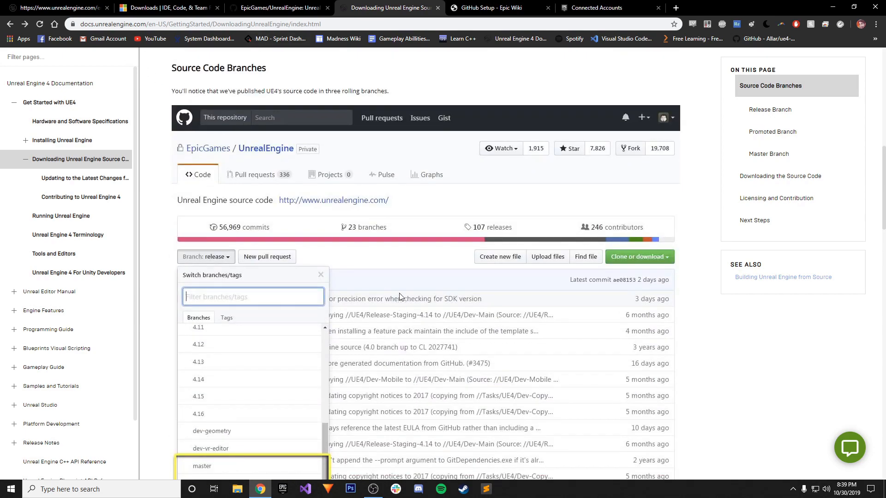
scroll(394, 298, up, 5)
scroll(184, 318, down, 14)
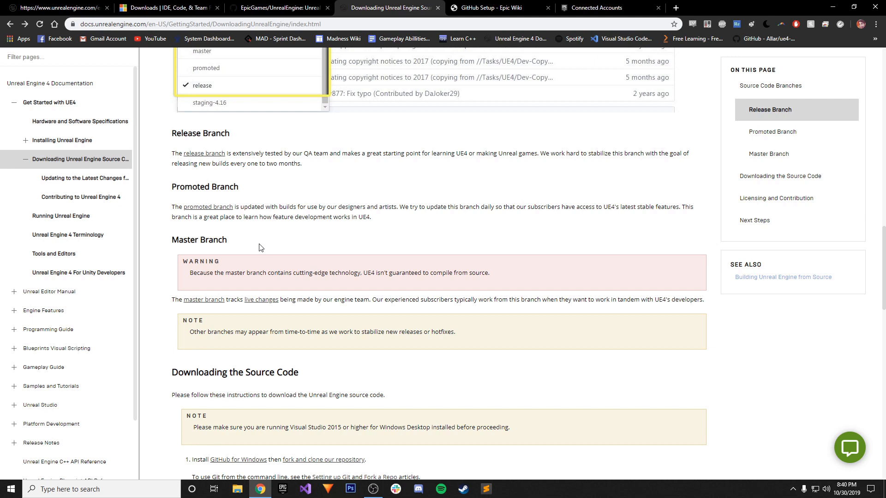
scroll(261, 243, up, 1)
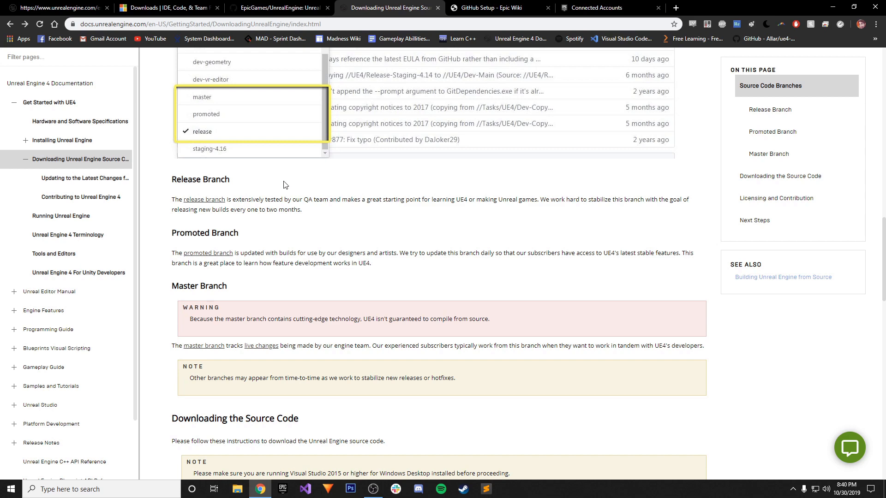
scroll(285, 185, up, 8)
- Close the Epic Games Connected Accounts page and return to the EpicGames/UnrealEngine repository, dismissing its branch list
click(595, 7)
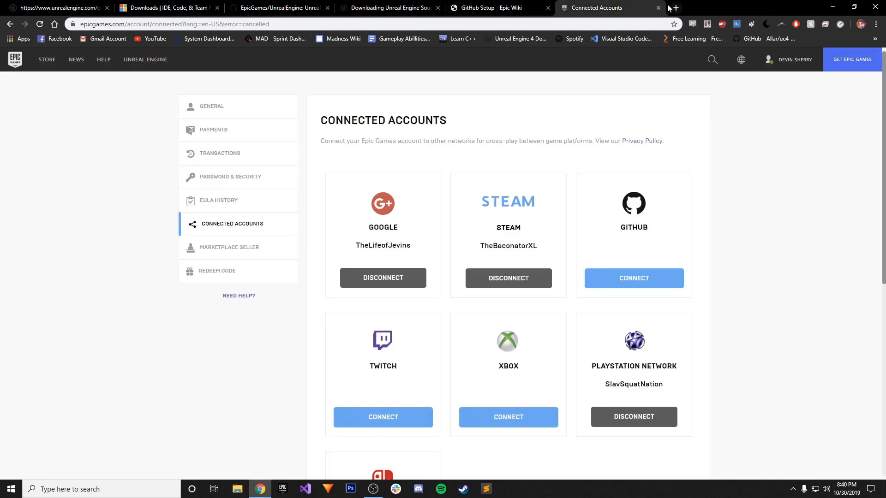
click(658, 7)
click(278, 6)
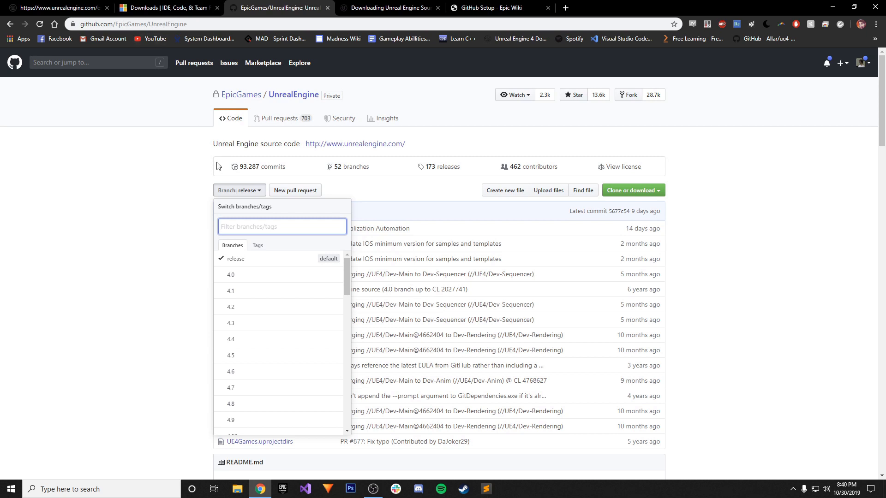
click(240, 190)
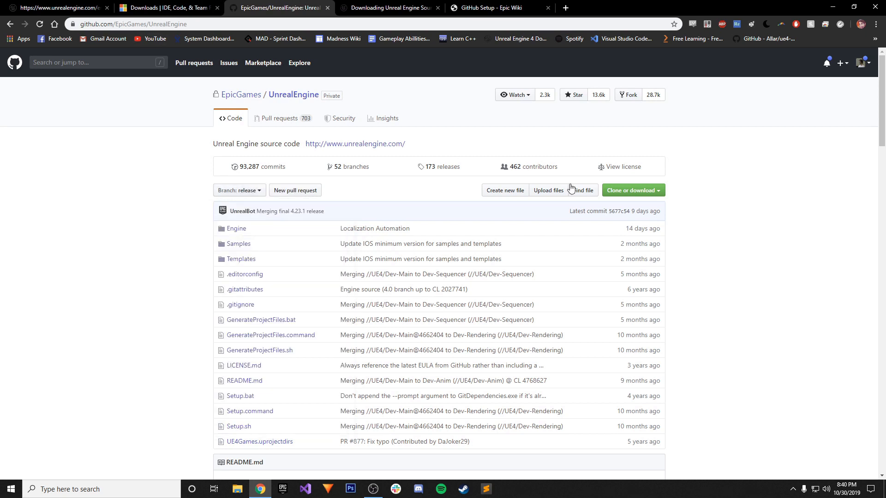
- View the Compare changes page for a new pull request and go back to the repository's main page
click(297, 191)
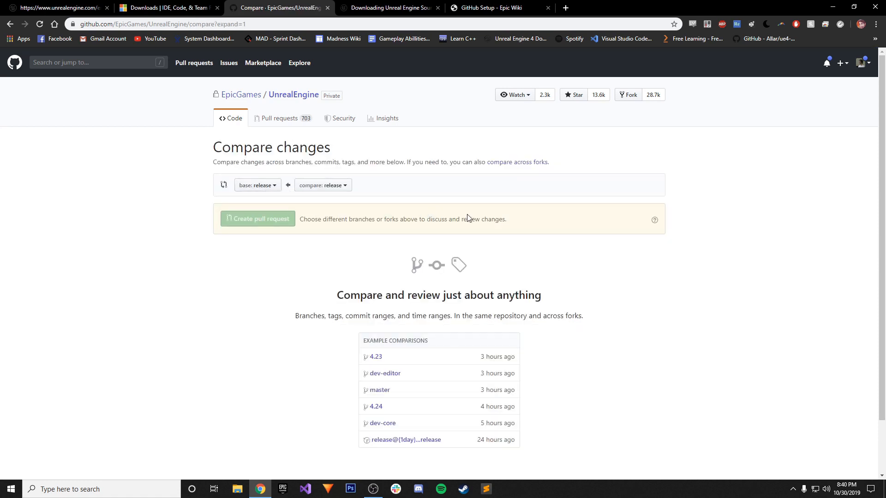
scroll(412, 267, down, 2)
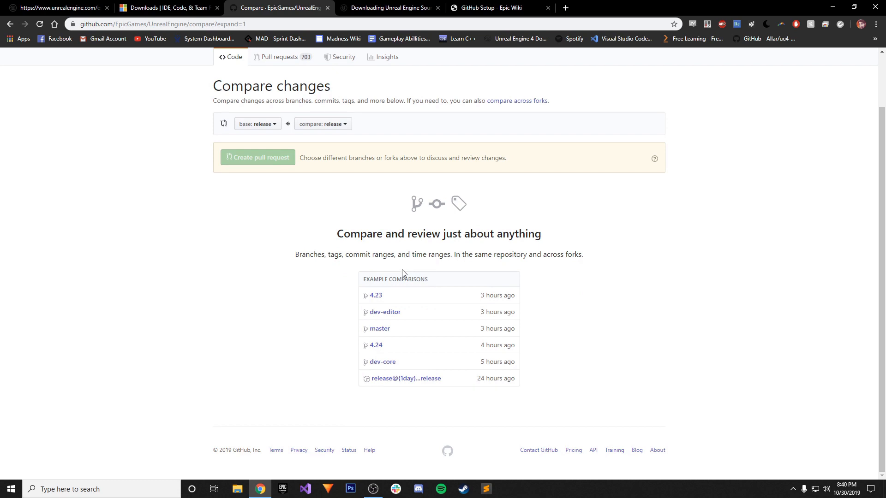
scroll(402, 272, up, 2)
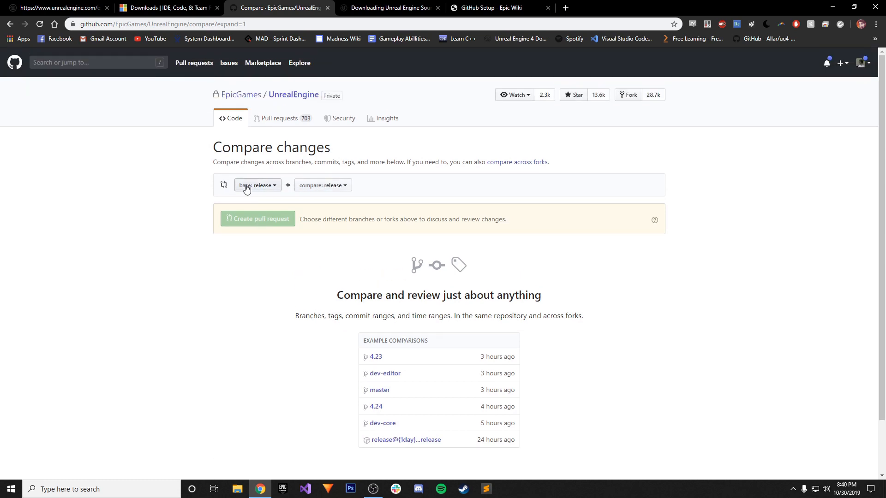
click(15, 23)
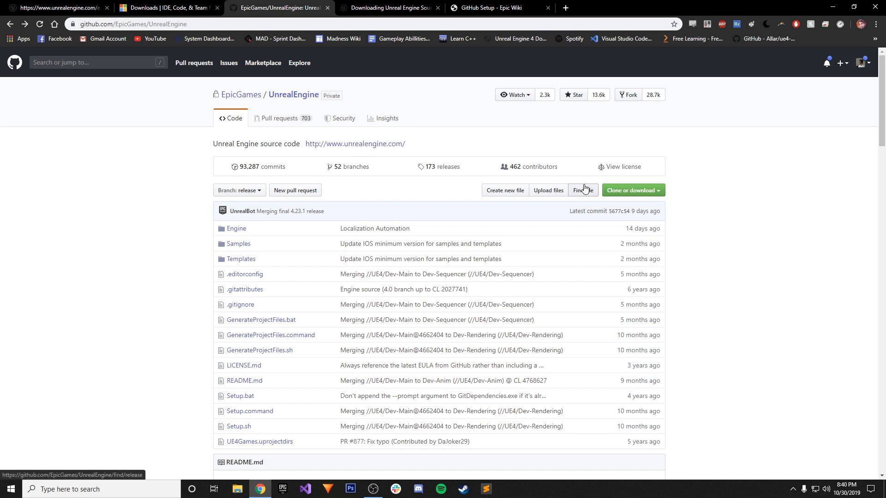
- Fork the EpicGames/UnrealEngine repository to the personal GitHub account
click(630, 97)
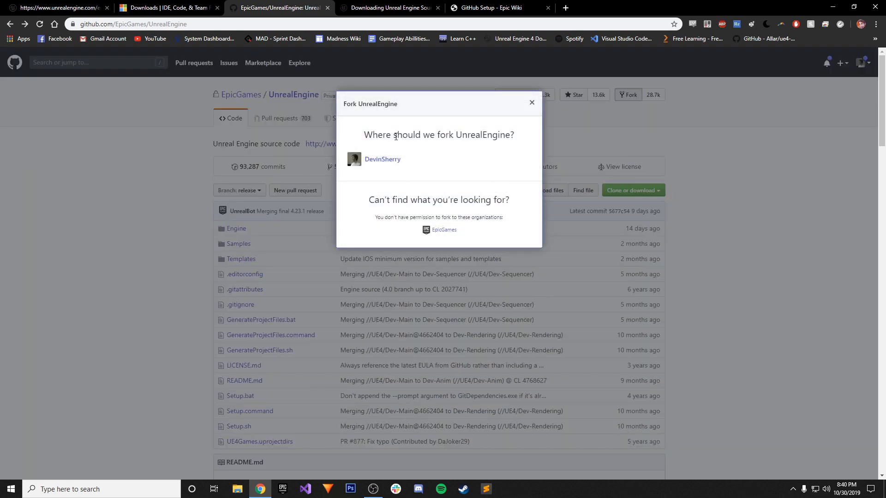
click(532, 103)
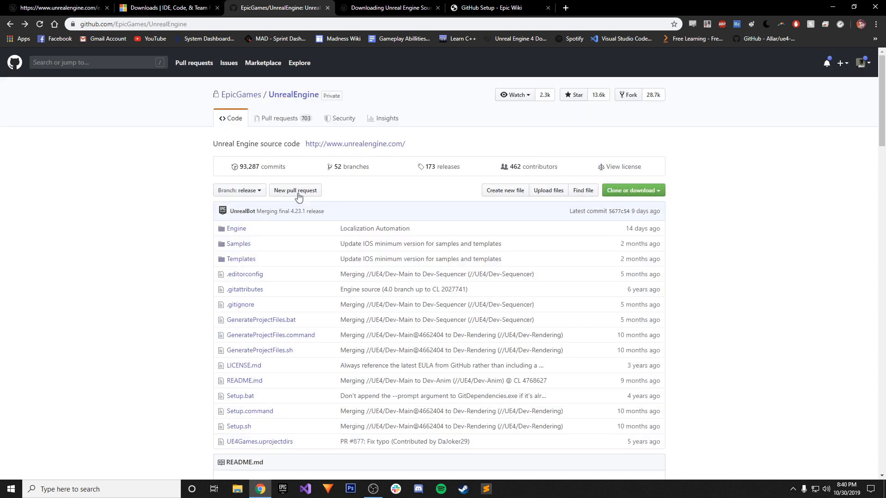
click(630, 95)
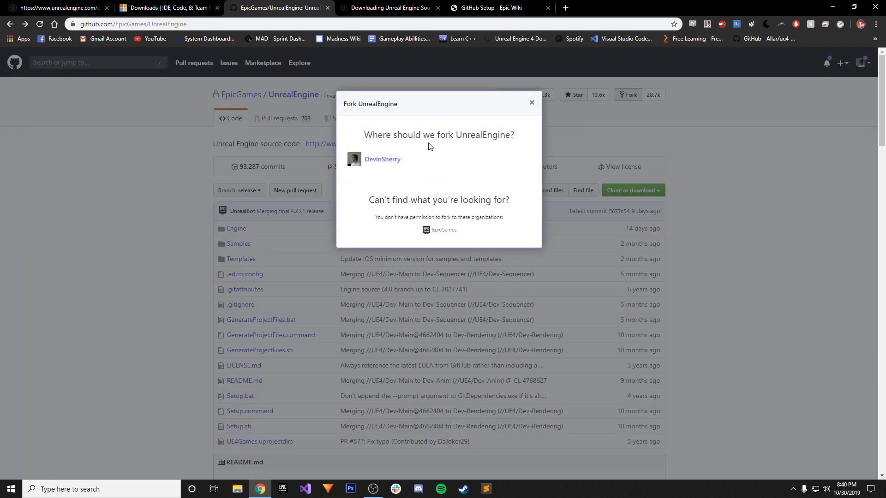
click(383, 159)
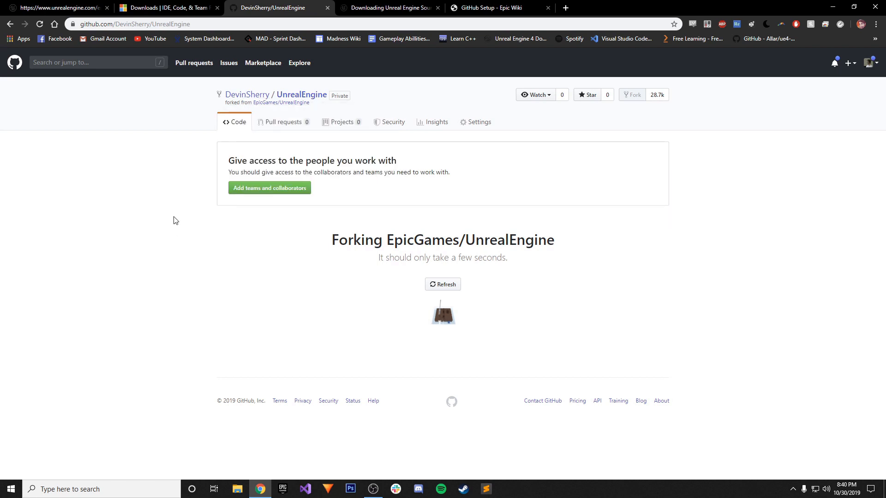
- Examine the forked UnrealEngine repository's code page, including its file list and README
click(272, 123)
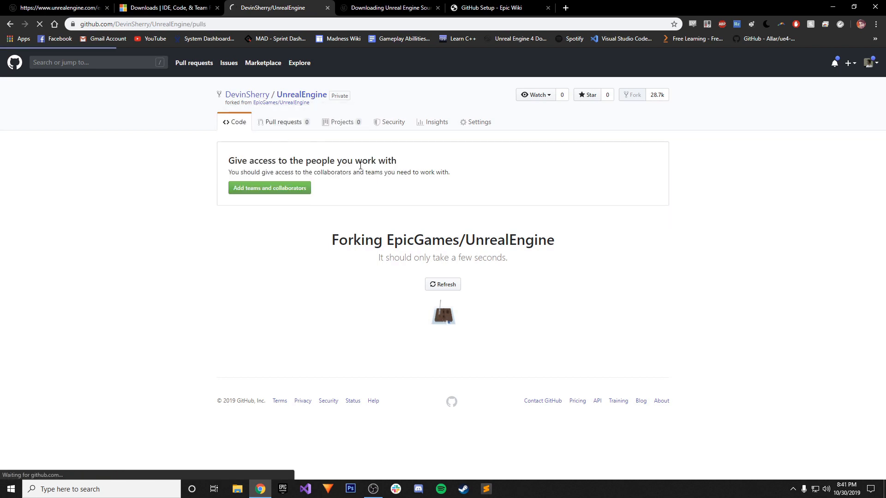
click(236, 121)
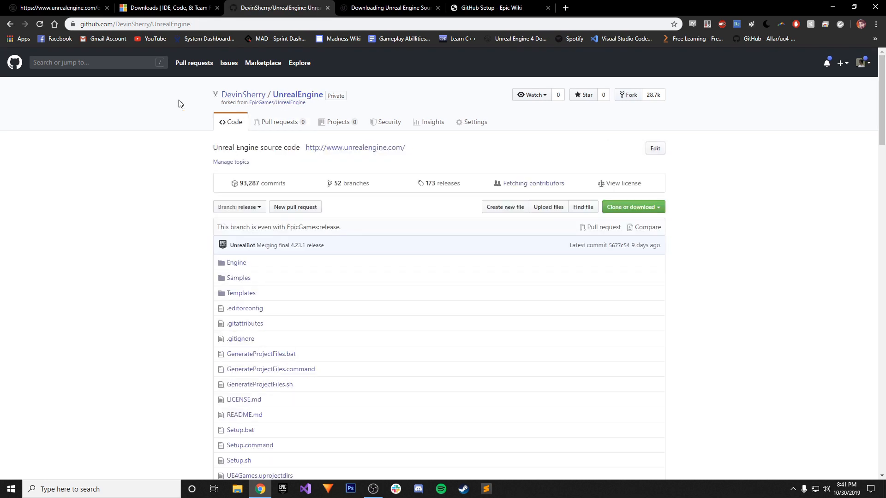
click(276, 123)
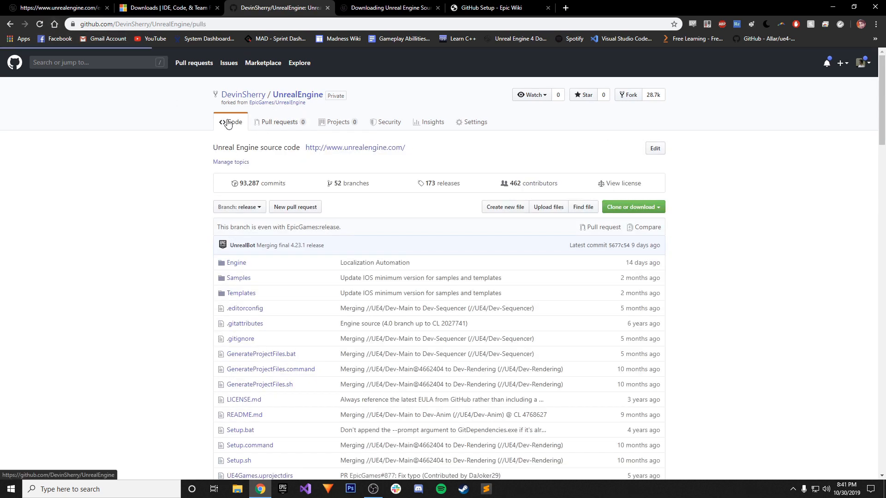
click(238, 122)
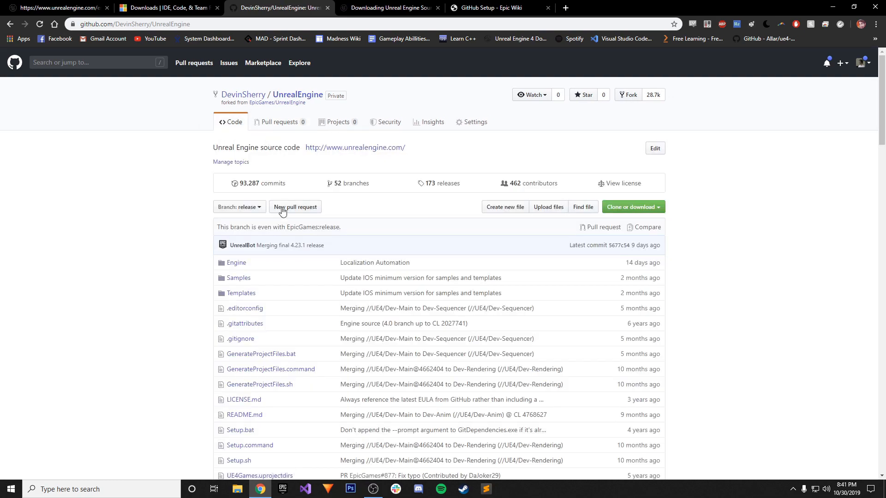
scroll(494, 246, down, 10)
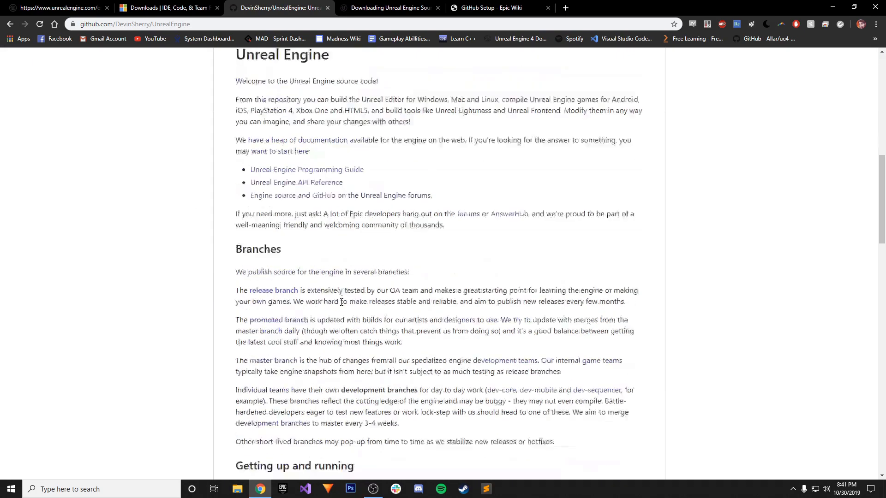
scroll(342, 302, up, 10)
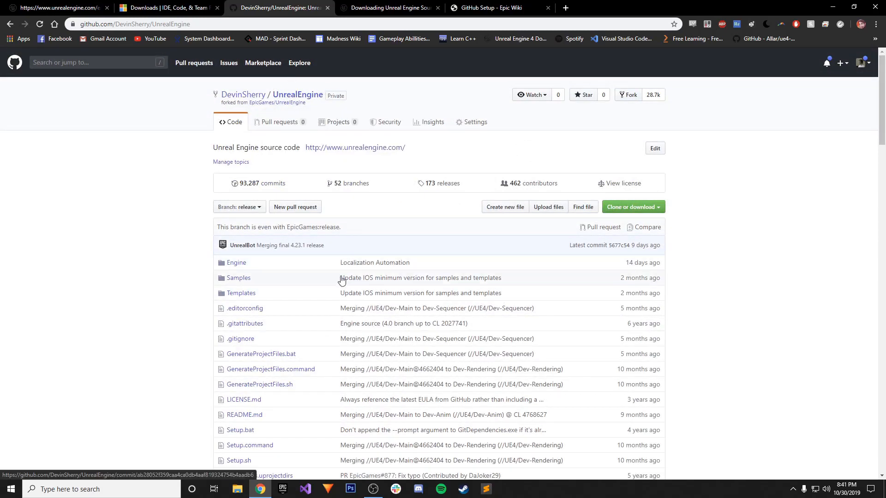
scroll(327, 281, down, 2)
scroll(324, 284, up, 2)
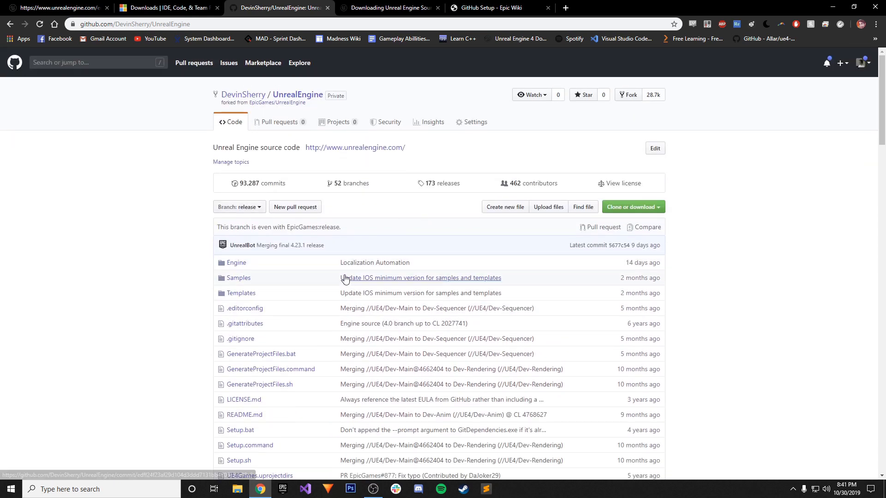
- Download the forked repository's release branch as UnrealEngine-release.zip into a new folder named Tutorial Unreal Engine on Local Disk (C:)
click(637, 211)
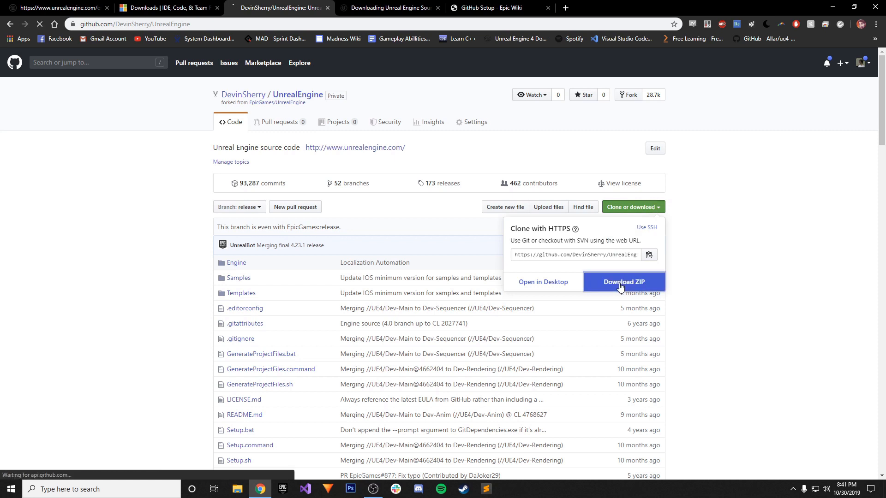
click(551, 285)
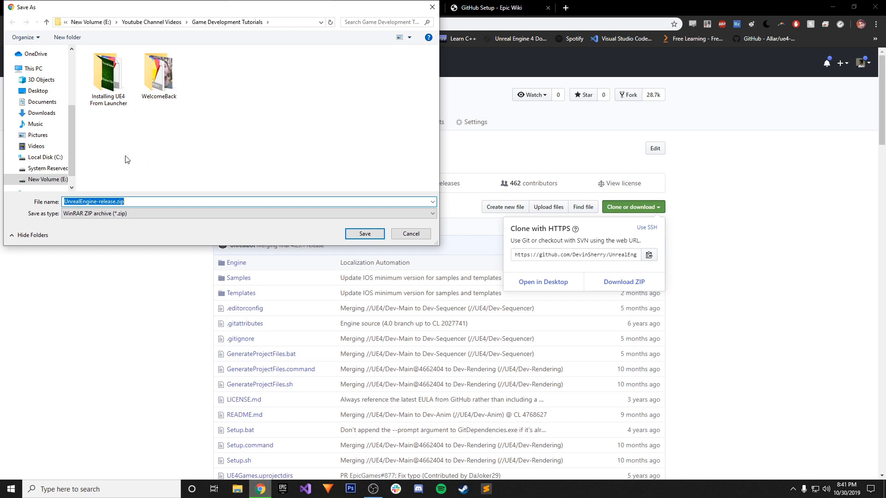
click(33, 160)
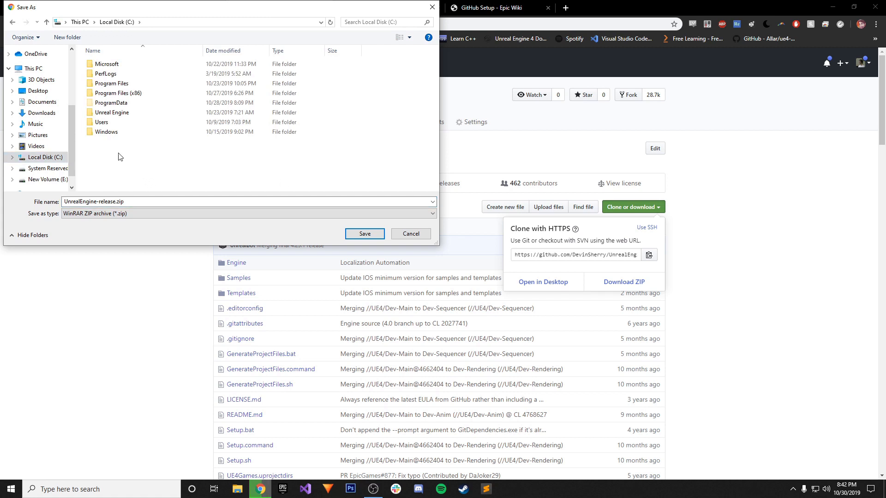
right_click(103, 156)
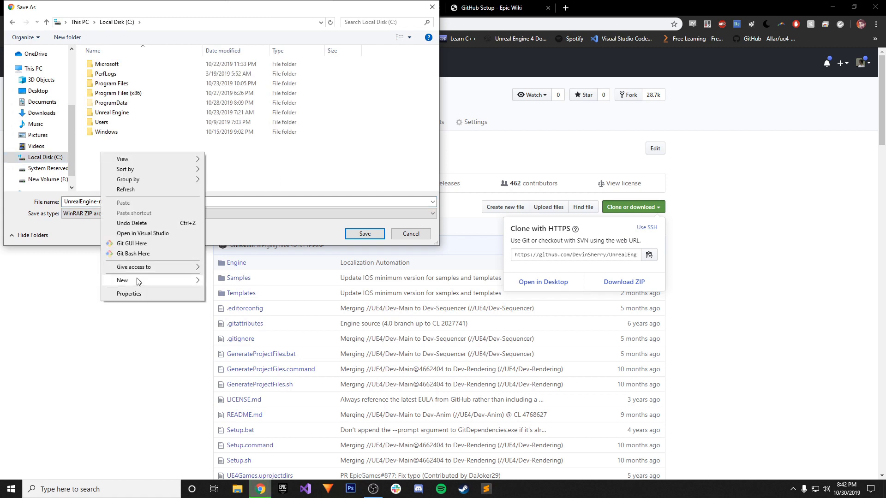
click(216, 281)
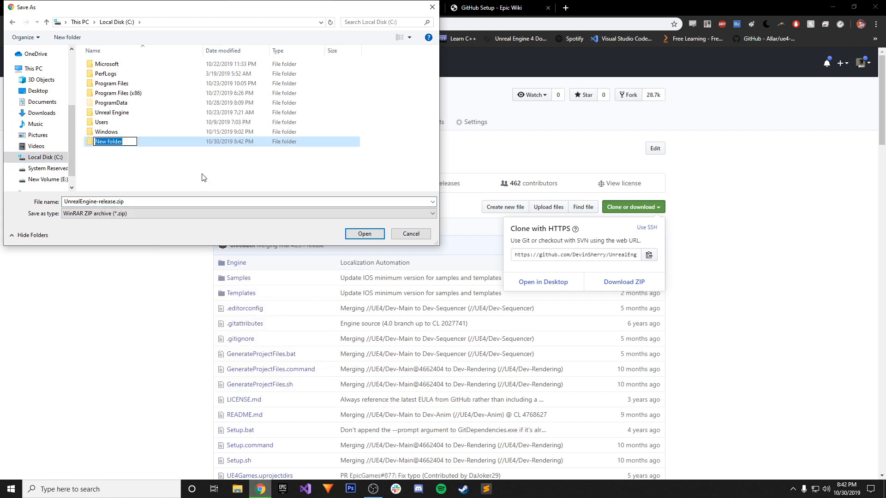
text(T)
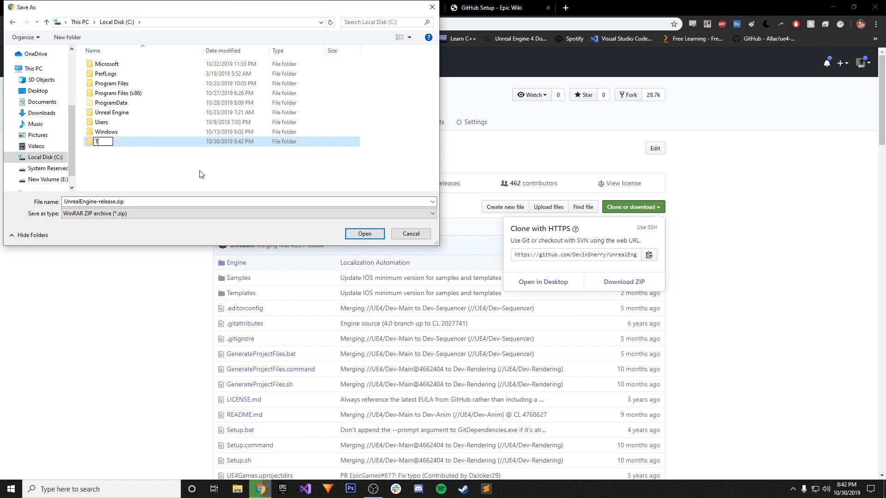
text(utorial Unreal Eng)
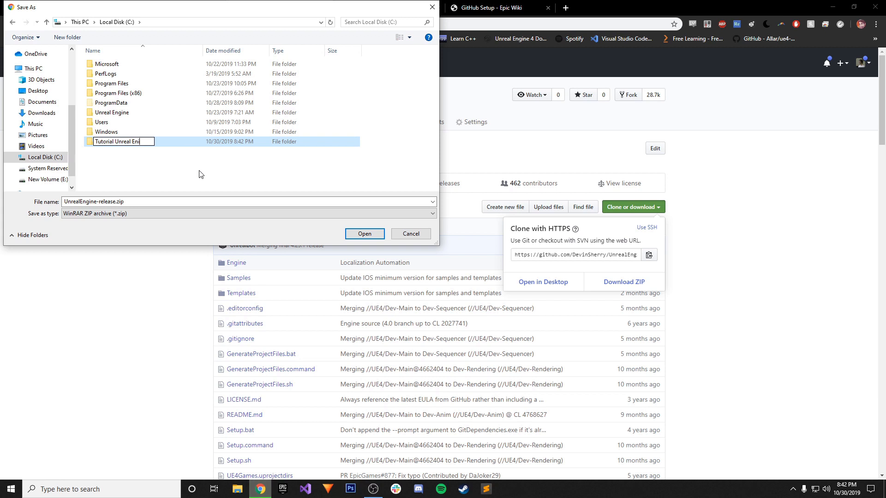
text(ine)
key(Return)
key(Return)
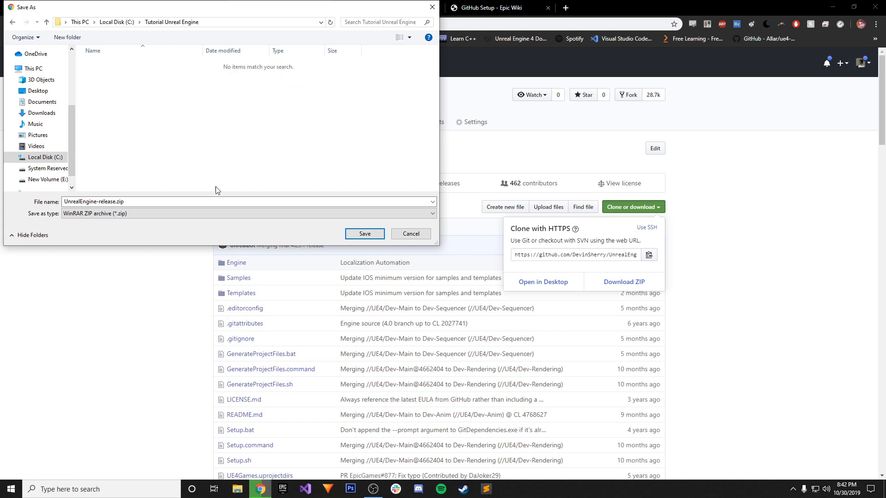
click(351, 233)
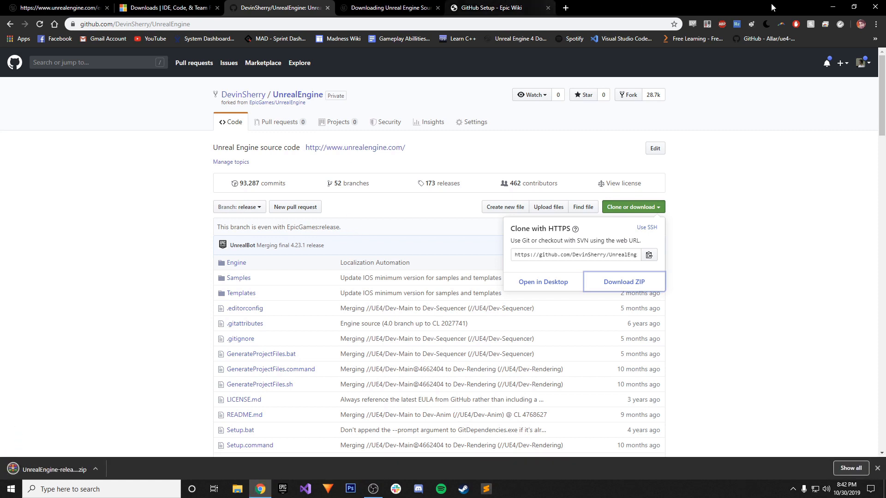
- Minimize the browser and open the Tutorial Unreal Engine folder on Local Disk (C:) in File Explorer
click(833, 8)
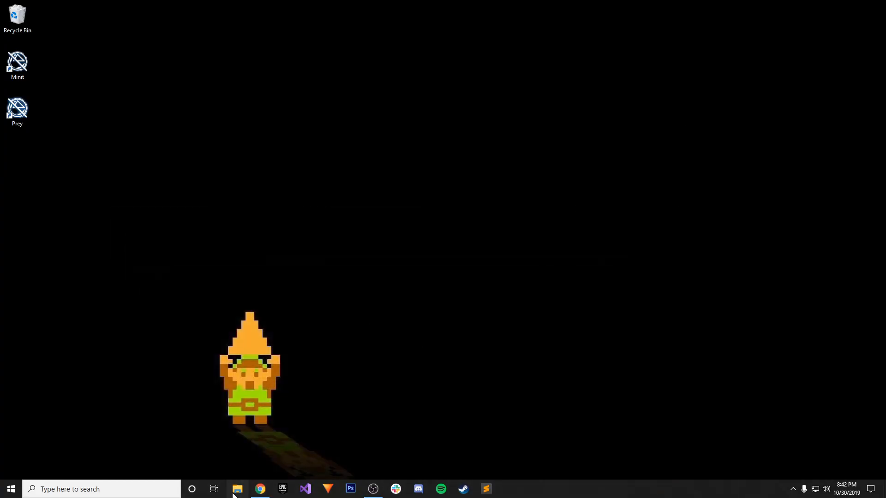
click(234, 493)
click(43, 257)
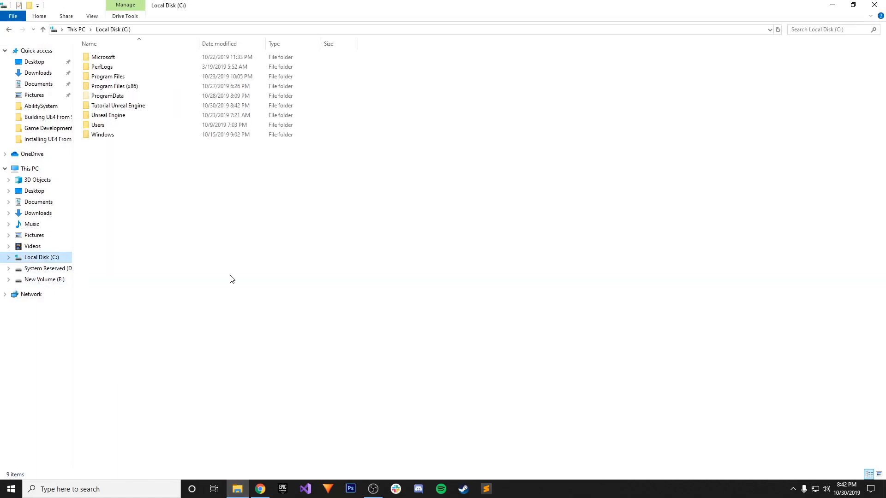
double_click(118, 106)
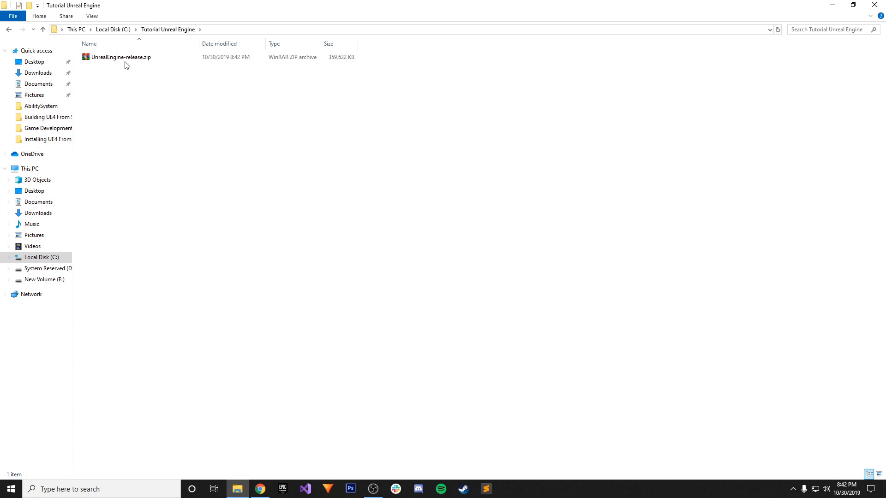
- Extract UnrealEngine-release.zip into an UnrealEngine-release folder and bring up the WinRAR extraction window
click(125, 62)
right_click(133, 59)
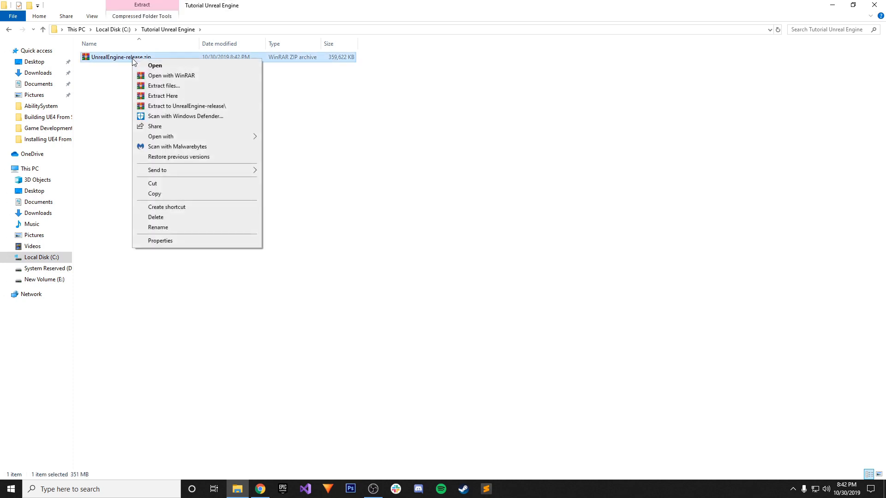
click(161, 89)
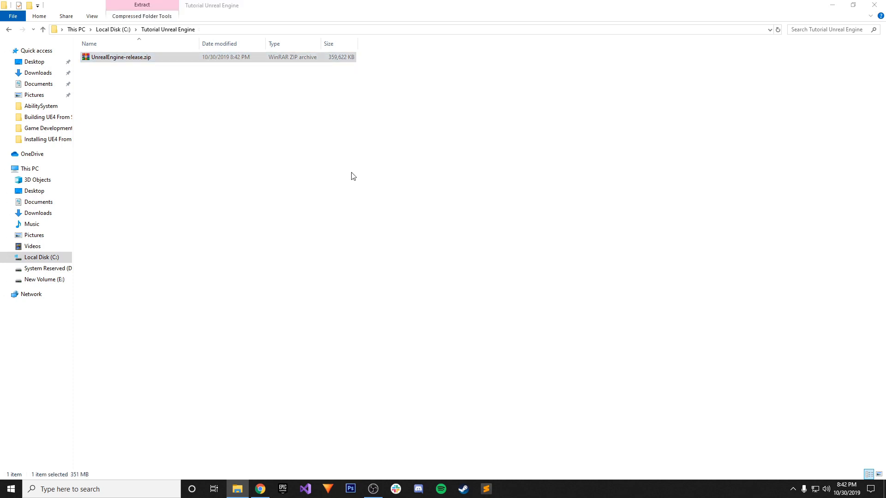
click(473, 343)
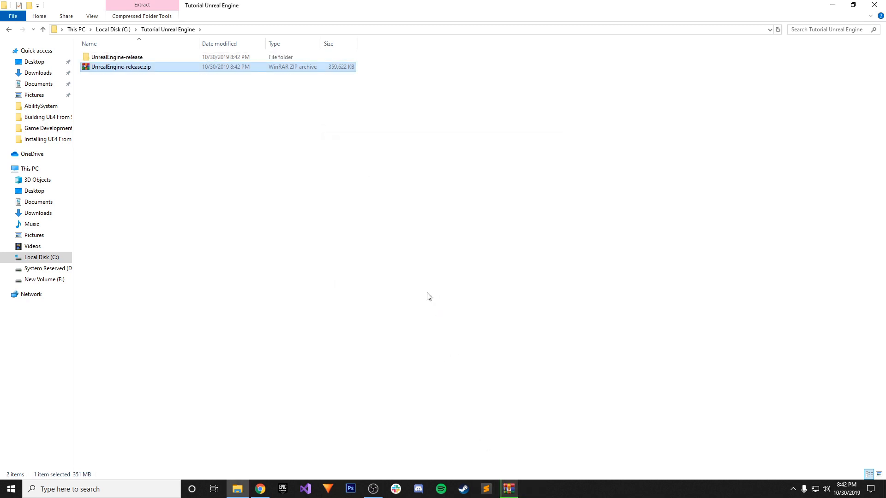
click(387, 181)
click(832, 5)
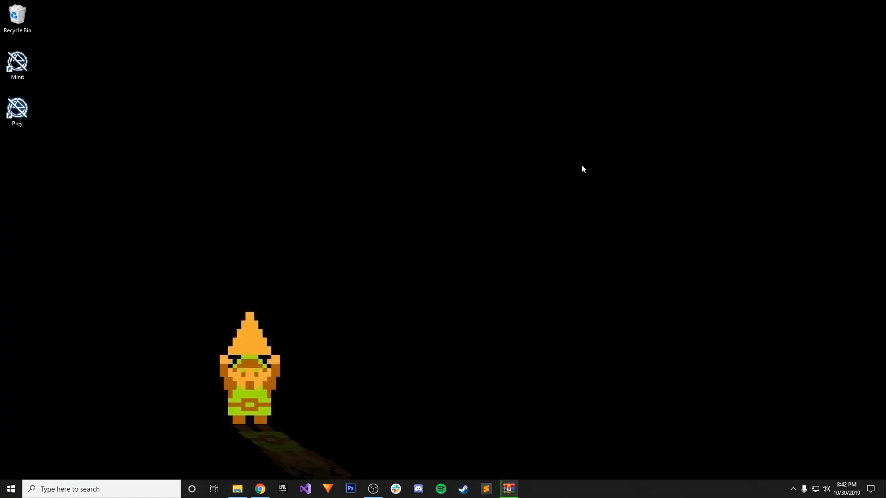
click(509, 489)
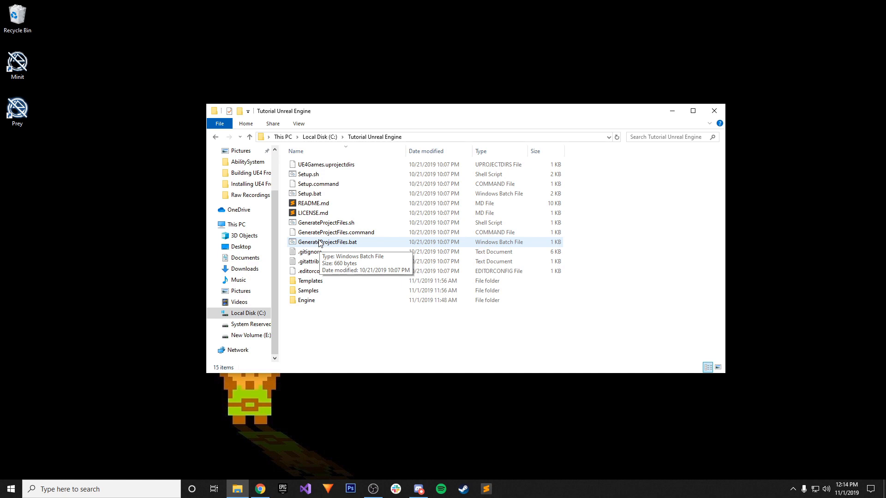
- Run Setup.bat and GenerateProjectFiles.bat from the Tutorial Unreal Engine folder
double_click(332, 193)
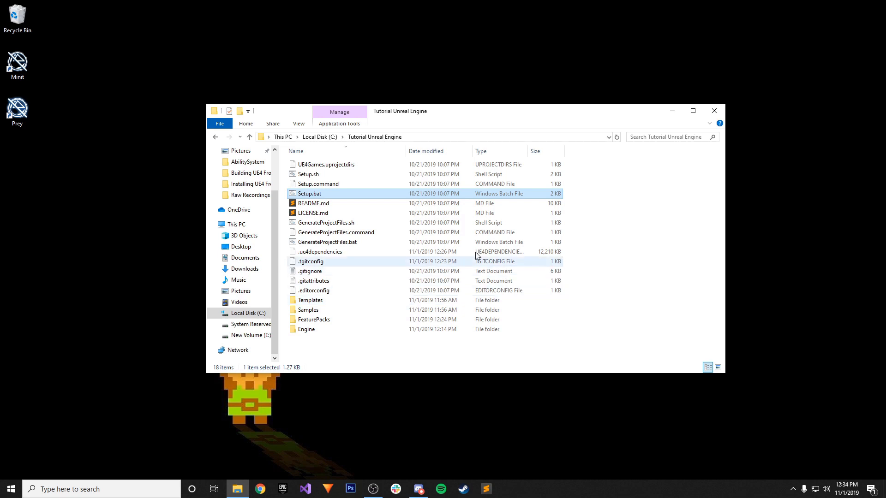
double_click(343, 244)
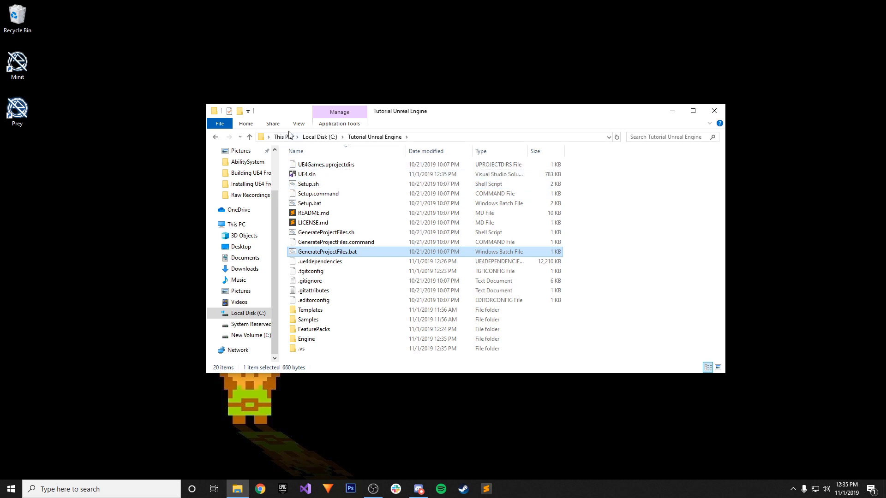
- Open UE4.sln in Visual Studio and set the solution to the Development Editor configuration on the Win64 platform
double_click(309, 175)
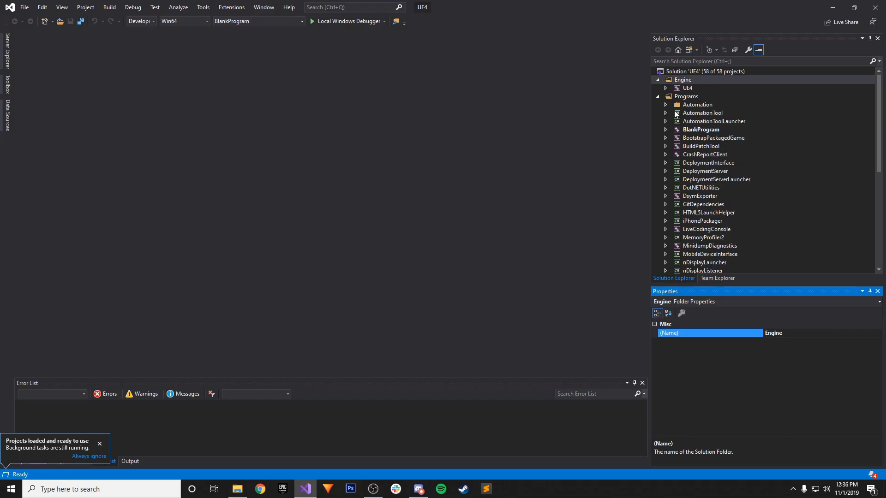
click(141, 21)
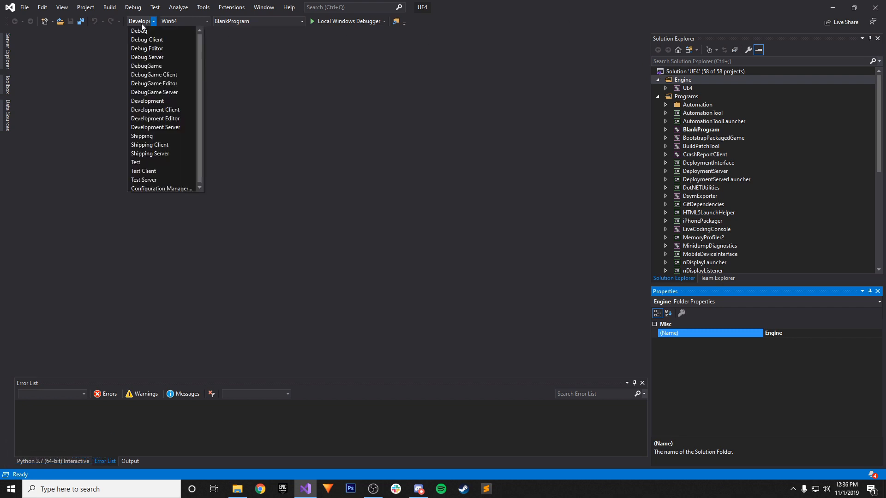
click(164, 119)
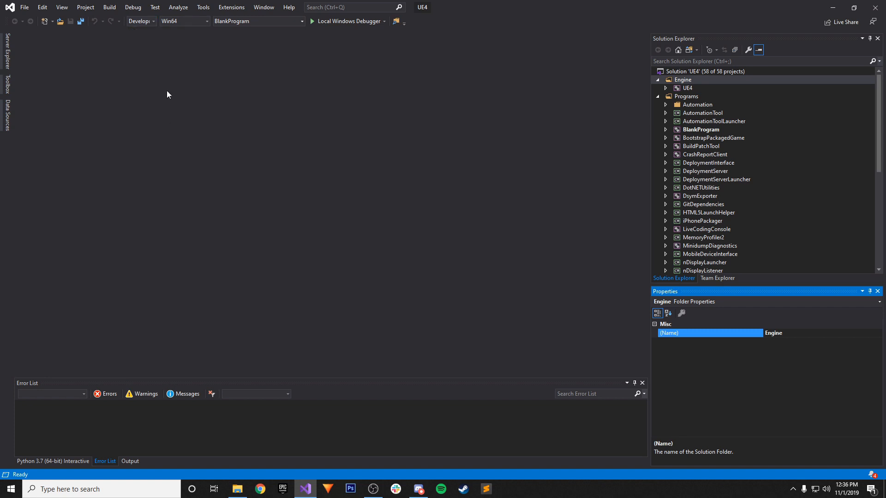
click(144, 23)
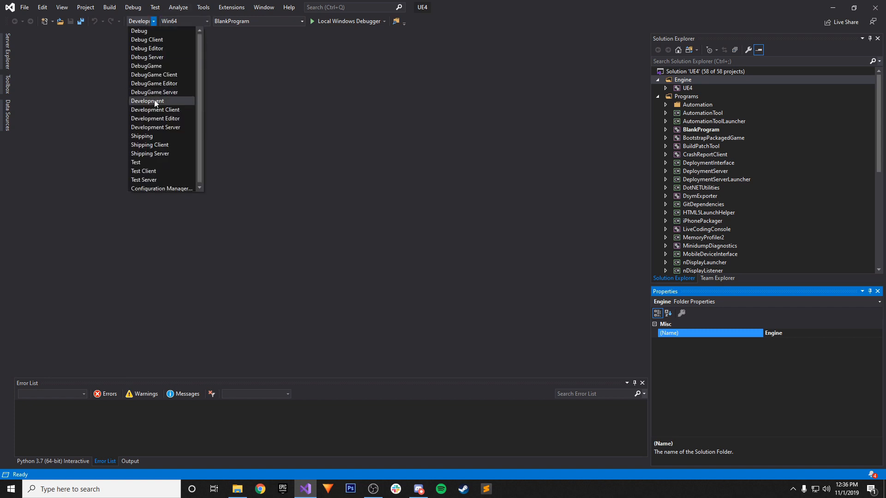
click(155, 118)
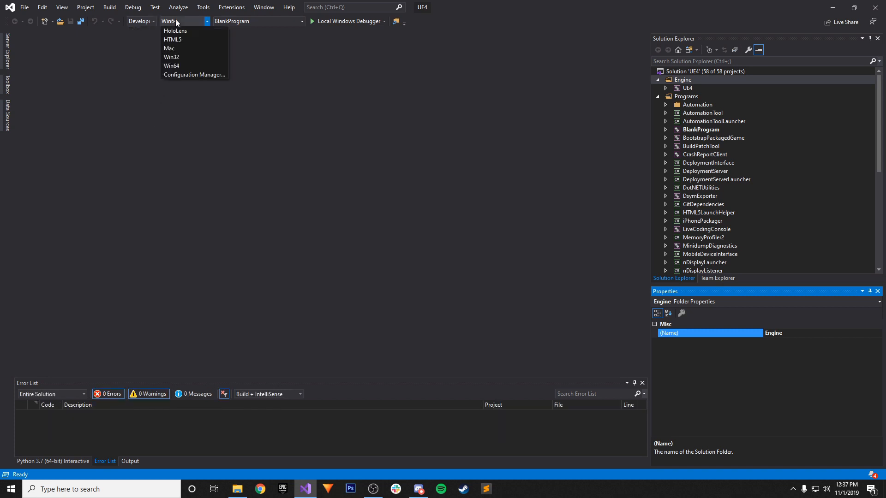
click(171, 66)
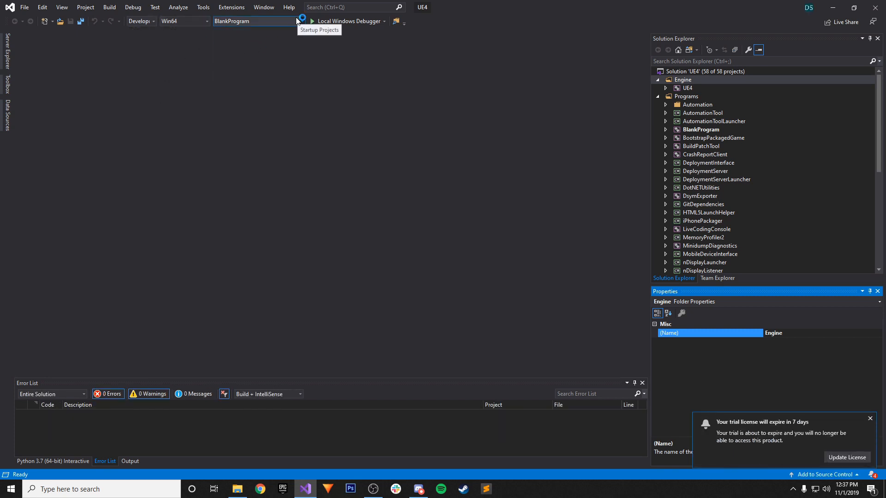
click(870, 418)
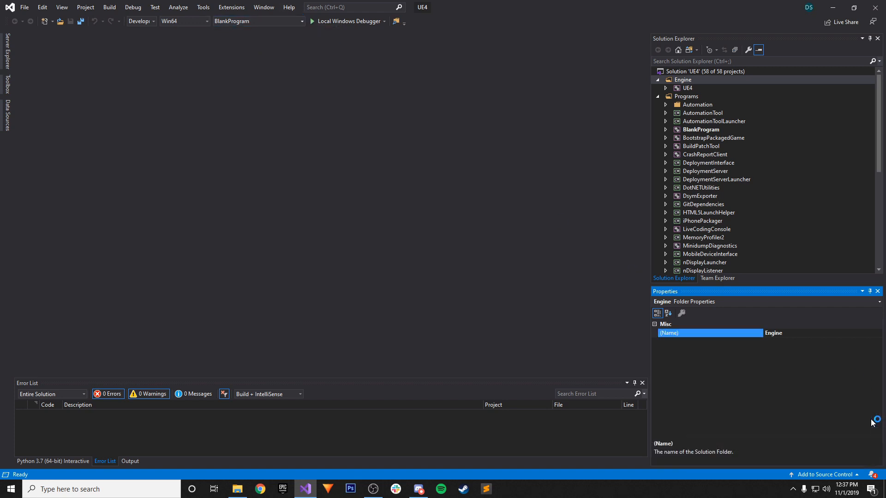
- Open the UE4 project's property pages from the Engine folder and show its VC++ Directories settings
click(691, 71)
click(687, 88)
right_click(690, 89)
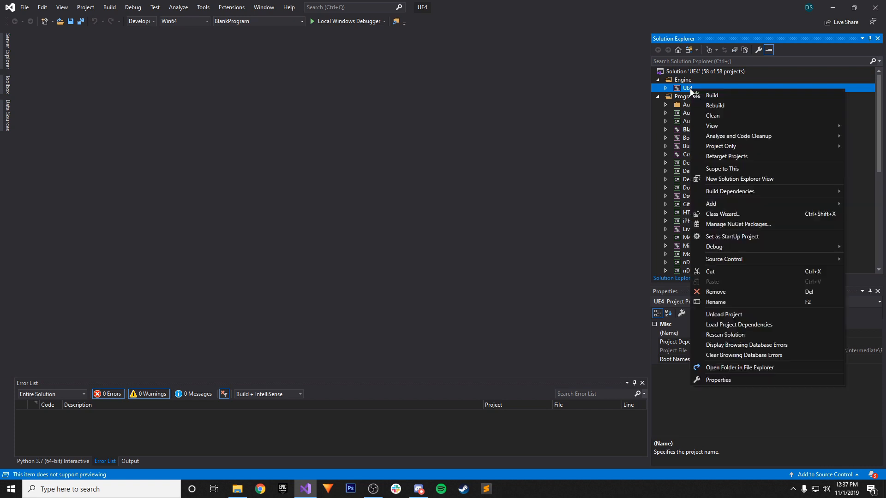
click(632, 110)
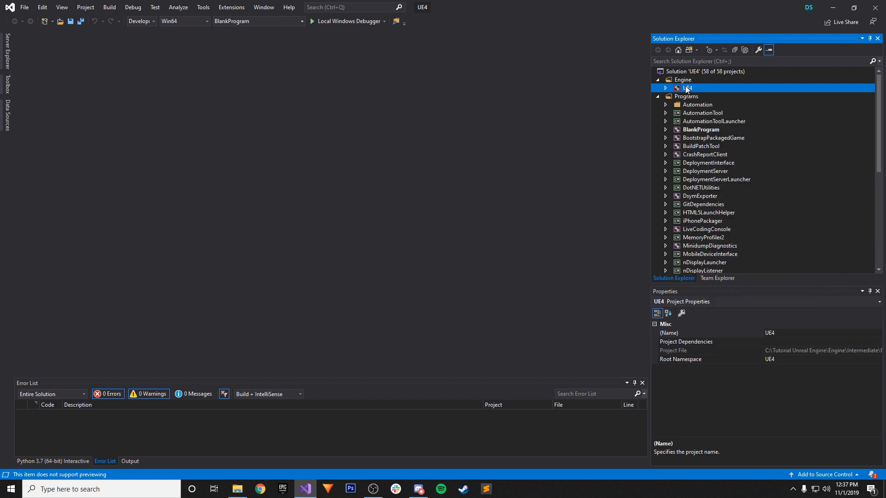
right_click(686, 90)
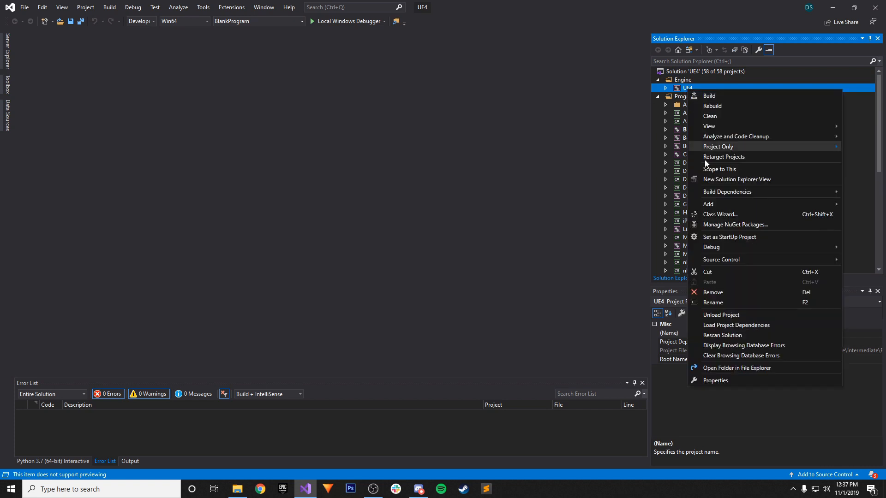
click(734, 381)
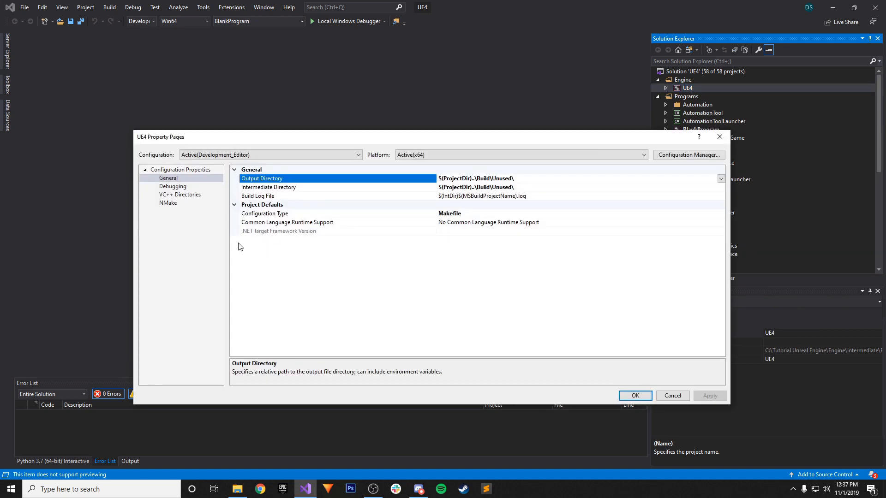
click(193, 195)
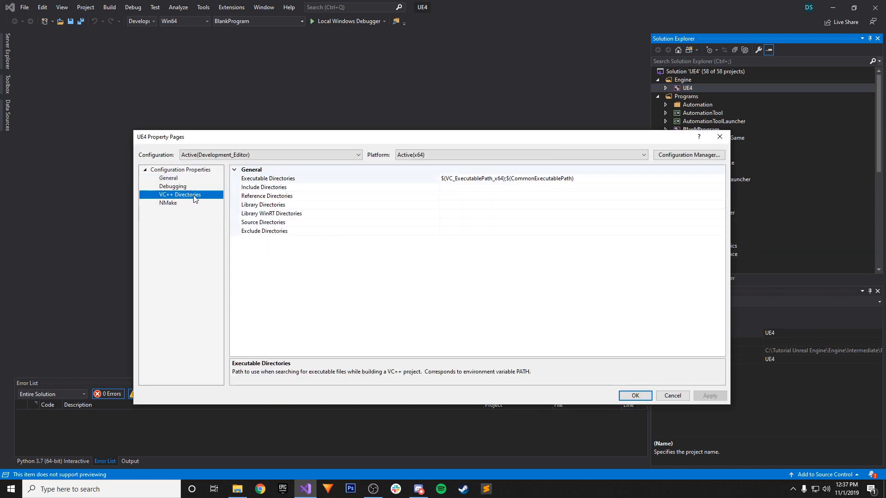
- Set the UE4 project's Include Directories to <inherit from parent or project defaults>
click(505, 187)
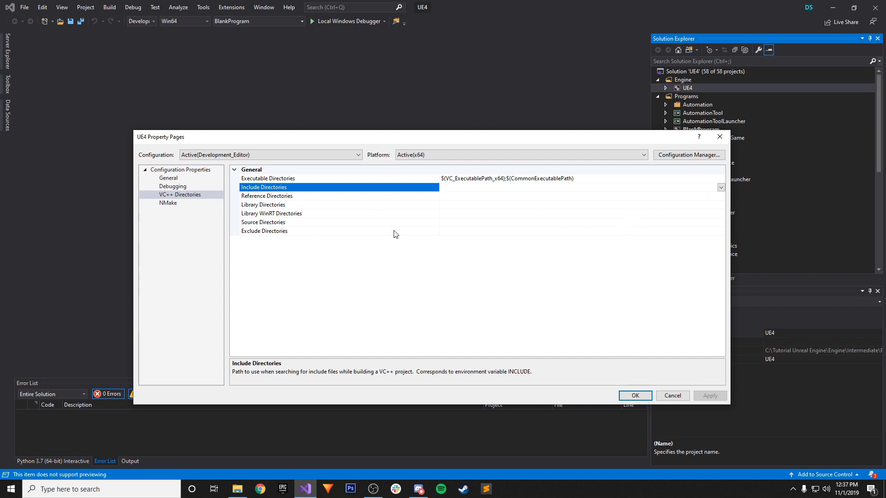
click(721, 187)
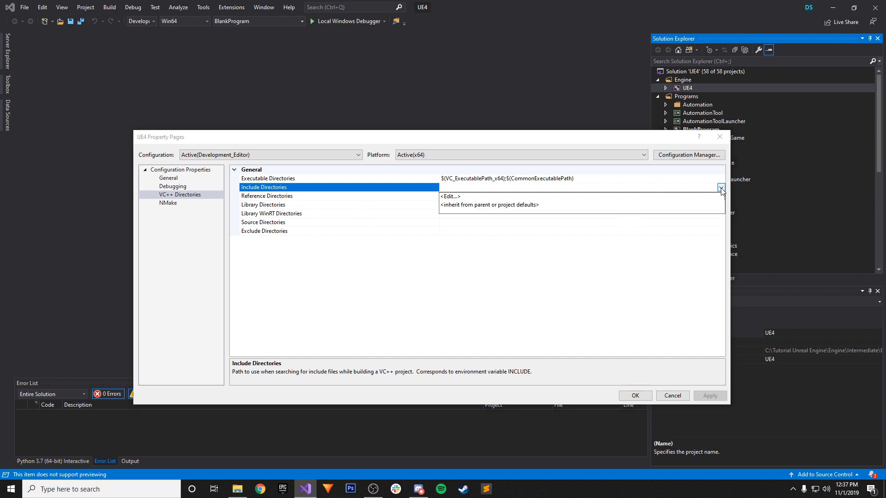
click(472, 205)
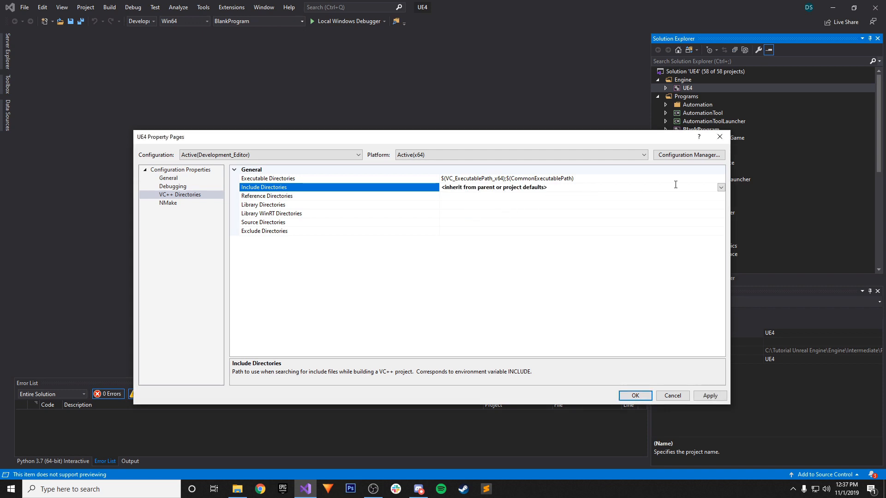
- Set the UE4 project's Reference Directories and Library Directories to <inherit from parent or project defaults>
click(718, 196)
click(721, 196)
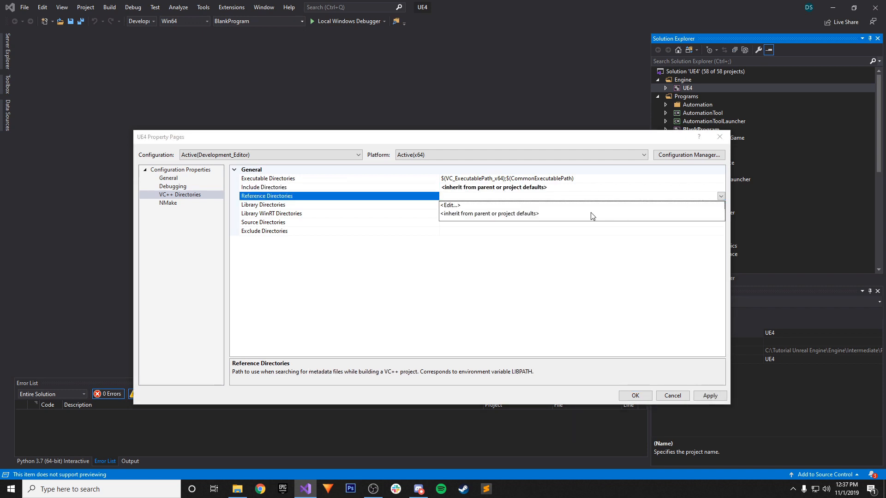
click(593, 214)
click(717, 205)
click(720, 205)
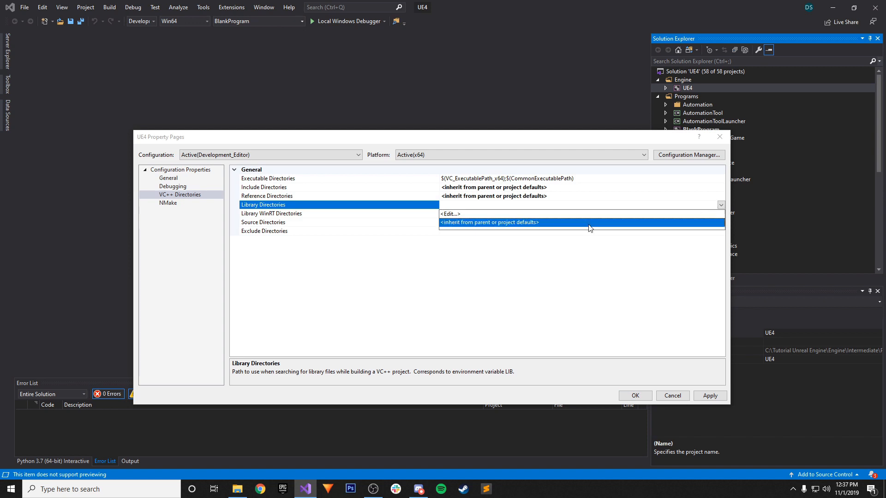
click(589, 223)
- Set Library WinRT Directories and Source Directories to <inherit from parent or project defaults>
click(591, 213)
click(720, 213)
click(557, 232)
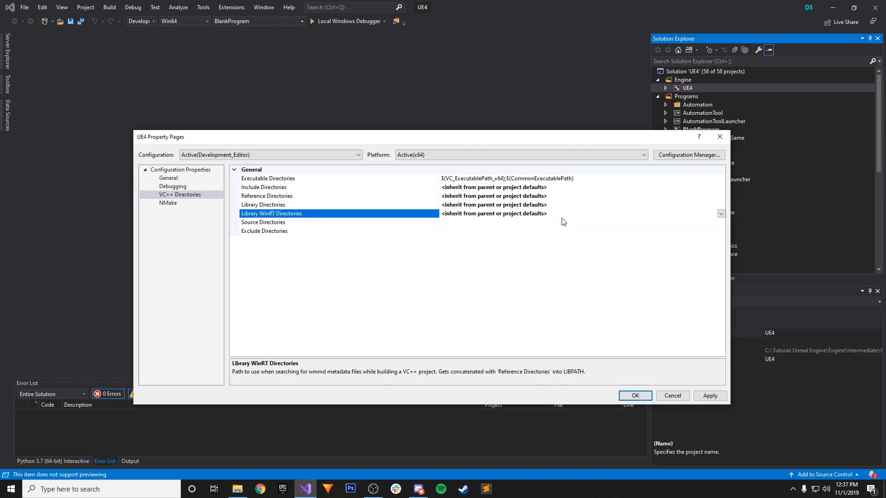
click(563, 222)
click(720, 222)
click(613, 240)
- Set Exclude Directories to <inherit from parent or project defaults>, then apply the settings and close the property pages
click(579, 231)
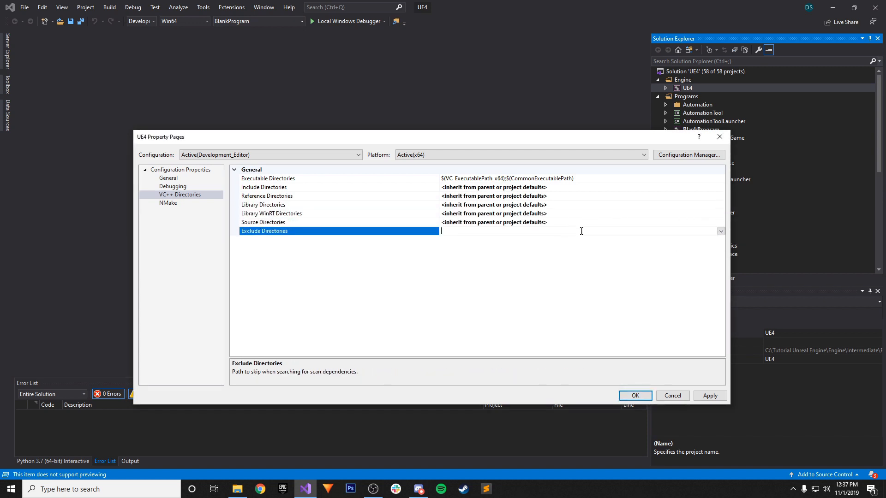
click(720, 231)
click(551, 249)
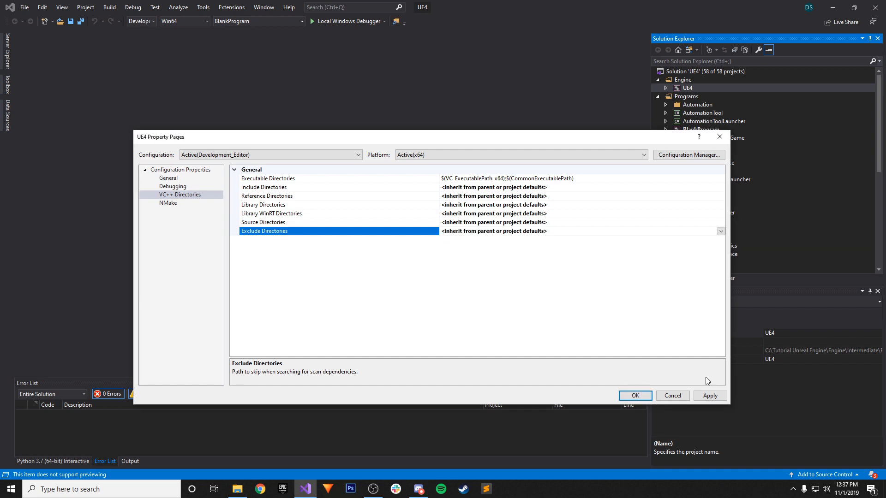
click(710, 395)
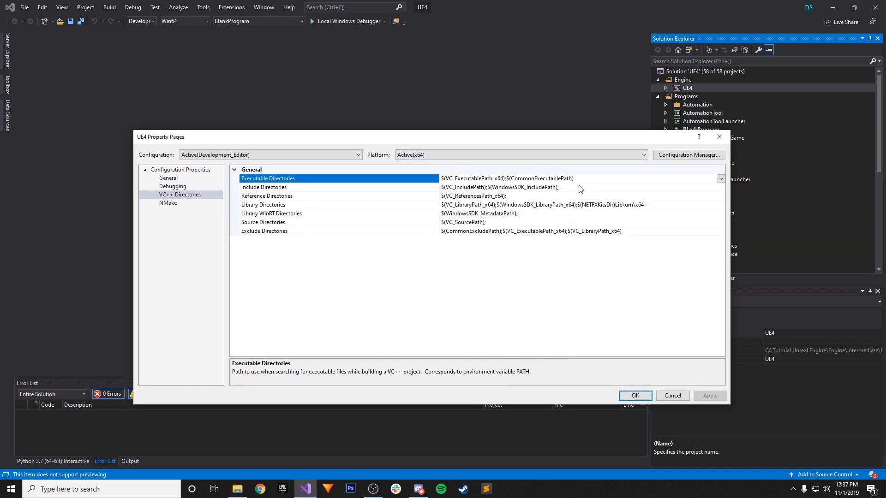
click(632, 396)
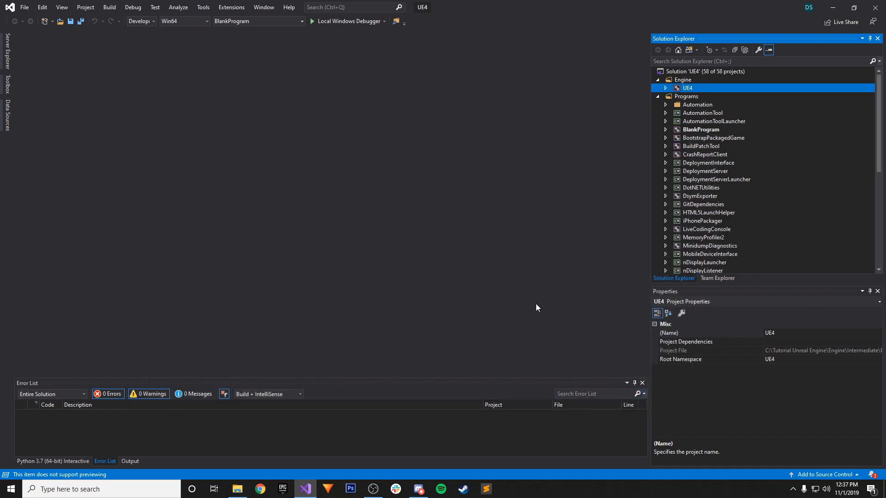
- Build the UE4 project from the solution's Engine folder
right_click(688, 87)
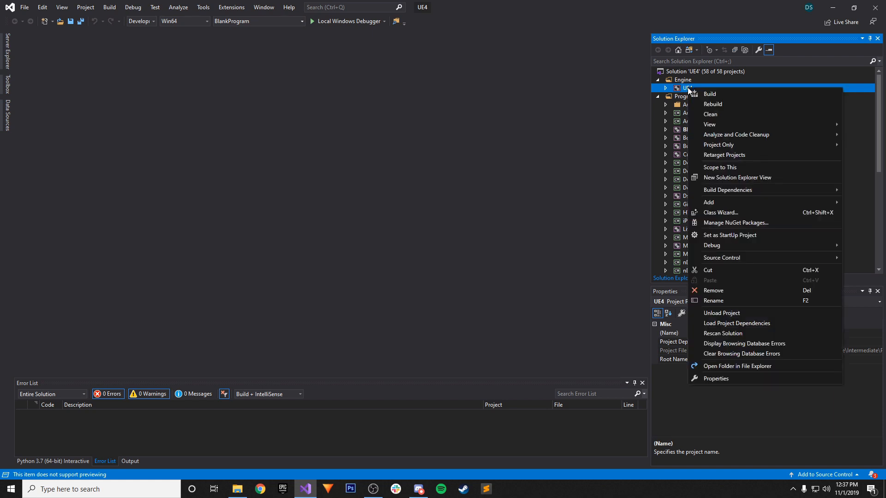
click(710, 94)
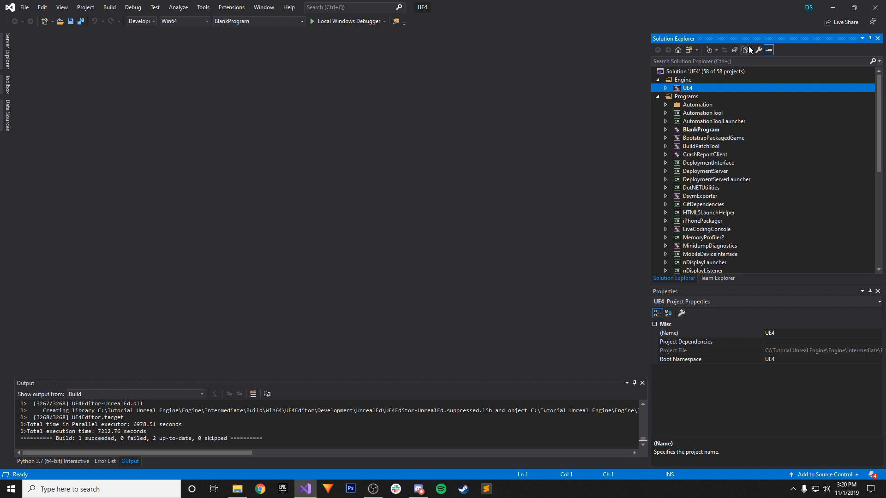
- Switch to File Explorer and open the Engine\Binaries\Win64 folder inside Tutorial Unreal Engine
click(236, 490)
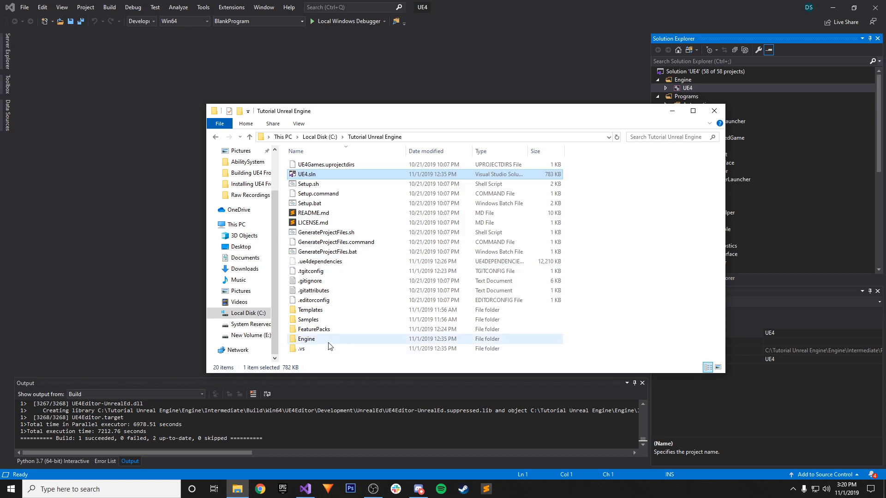
double_click(330, 341)
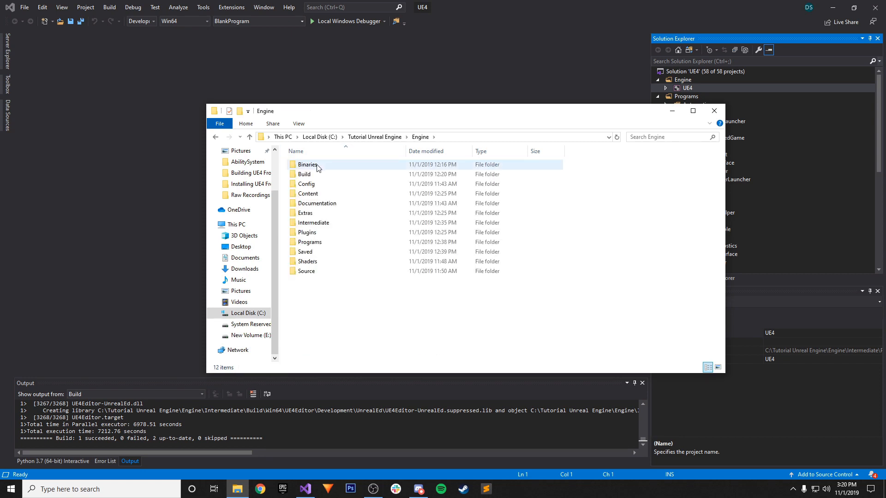
double_click(316, 166)
click(319, 213)
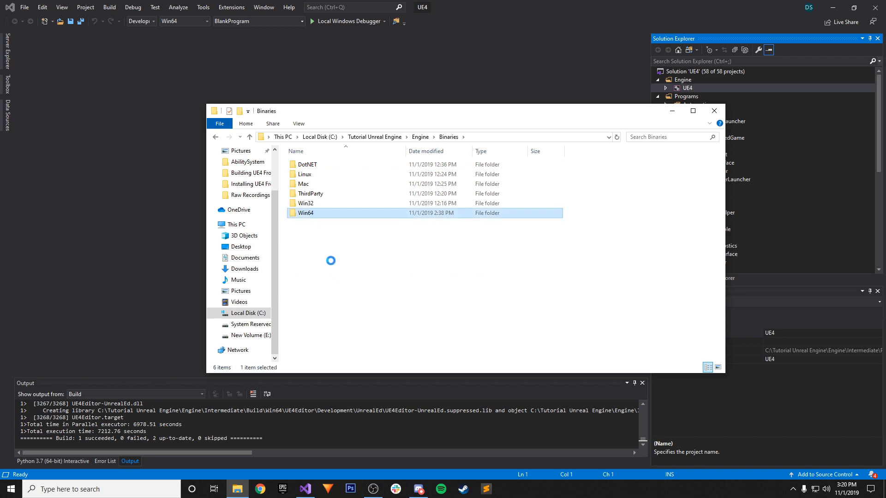
- Run UnrealVersionSelector-Win64-Shipping.exe and register the directory as an Unreal Engine installation
scroll(350, 280, down, 12)
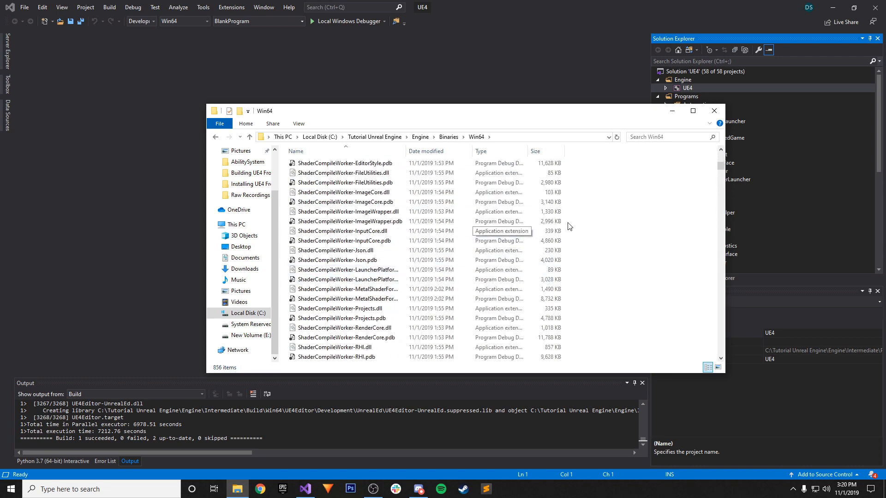
drag(720, 167, 722, 356)
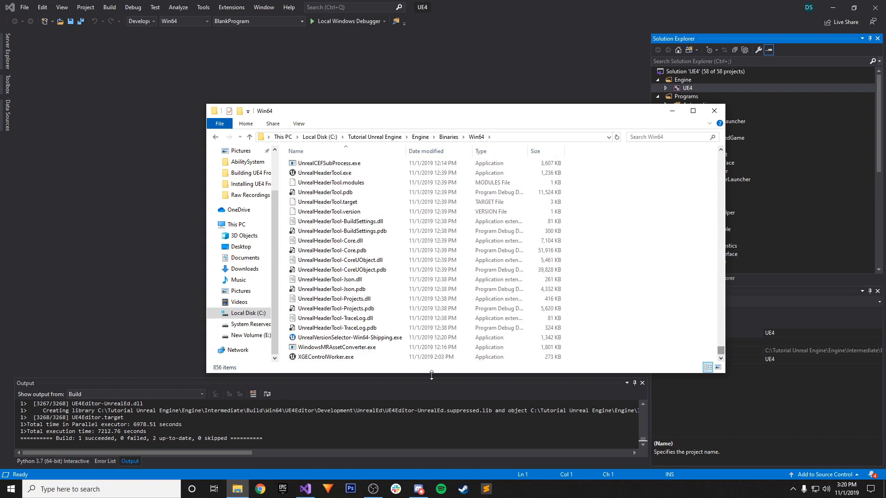
double_click(329, 338)
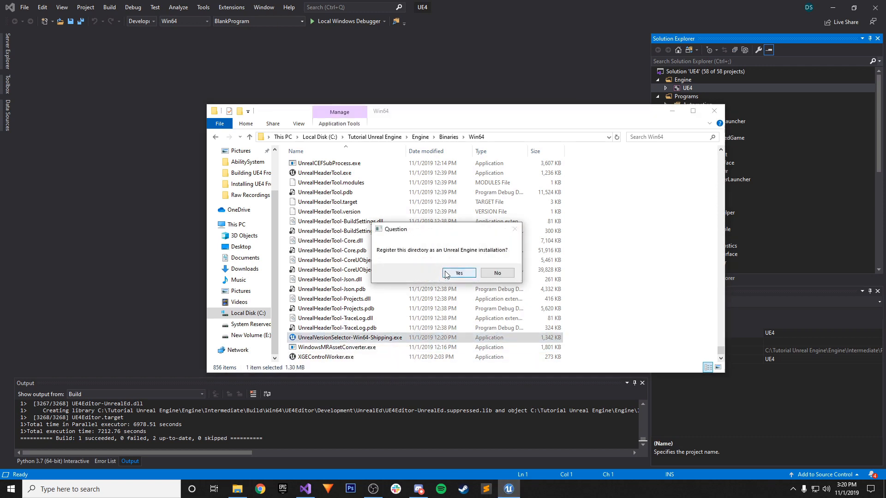
click(448, 274)
click(455, 273)
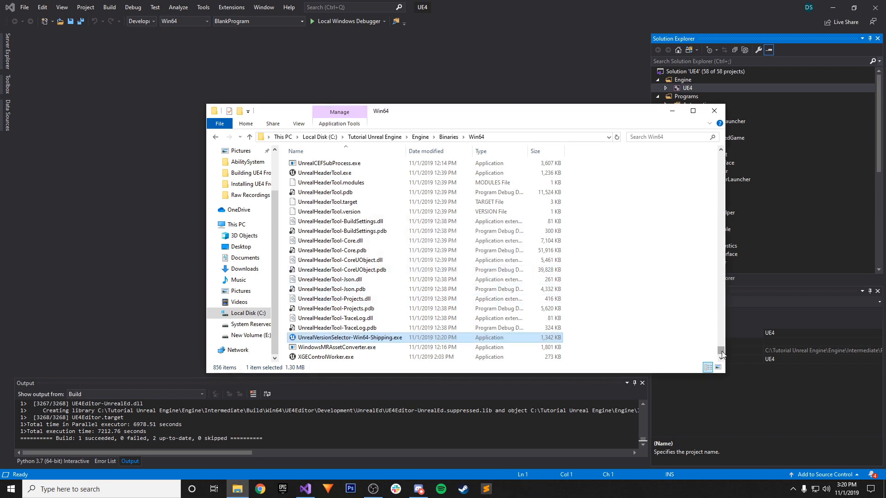
- Launch UE4Editor.exe from the Win64 folder and allow it access through Windows Defender Firewall
drag(721, 353, 720, 176)
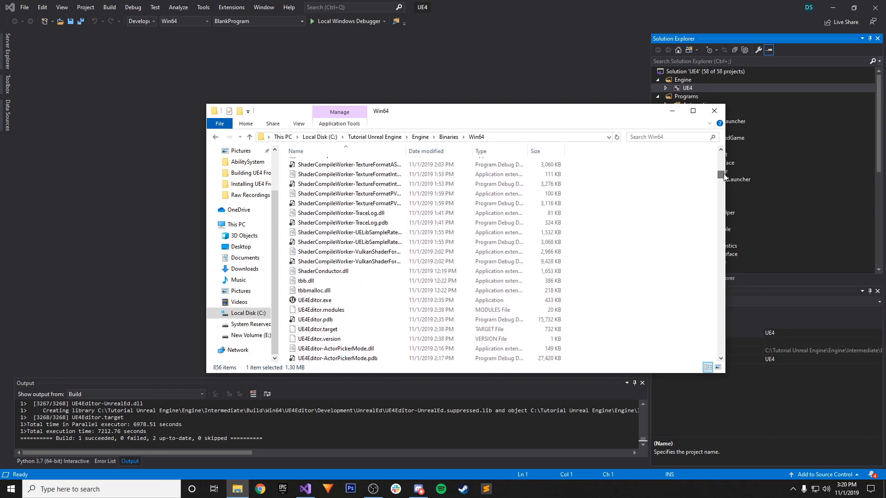
double_click(320, 301)
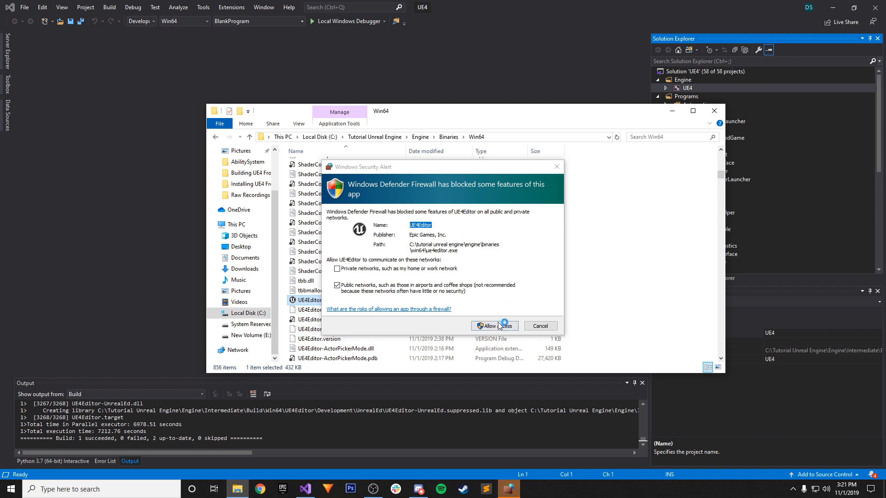
click(500, 325)
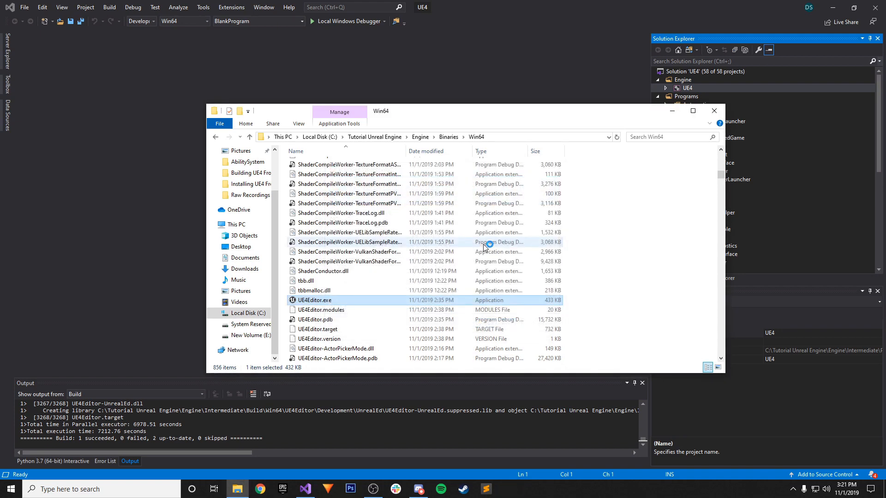
- Minimize the File Explorer and Visual Studio windows
click(674, 110)
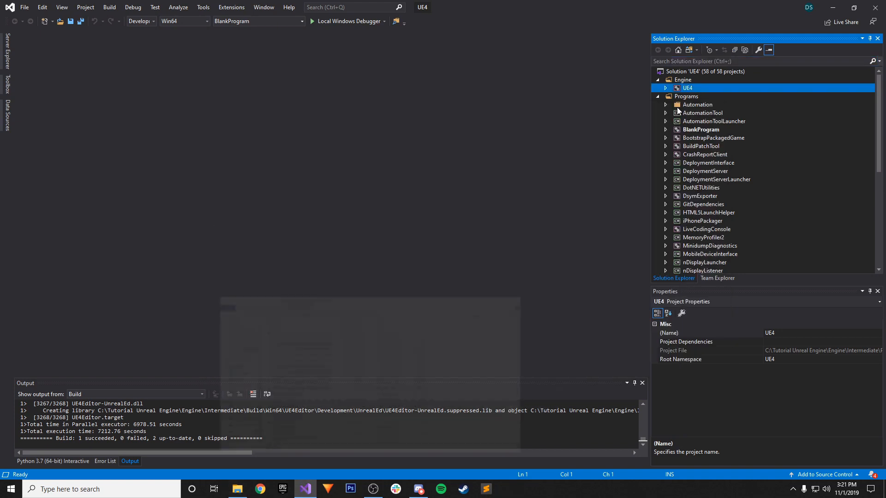
right_click(674, 109)
click(834, 7)
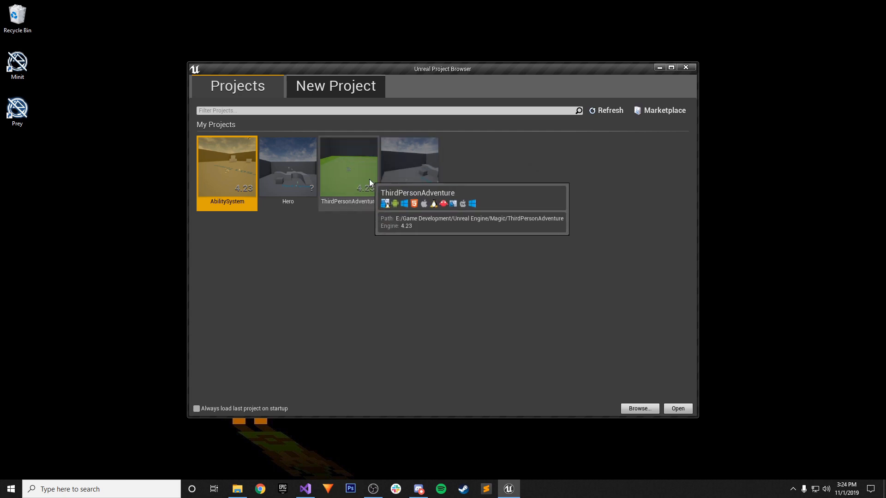
- Start a new C++ project in the Unreal Project Browser using the Third Person template
click(304, 92)
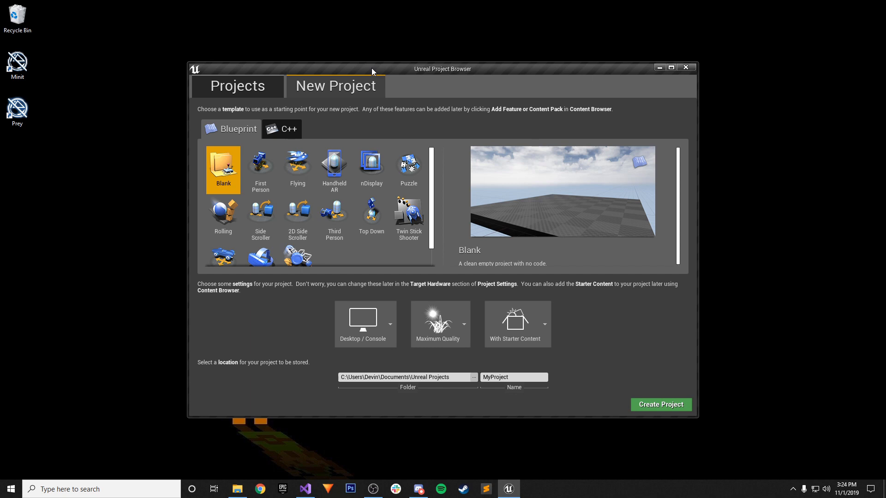
click(279, 130)
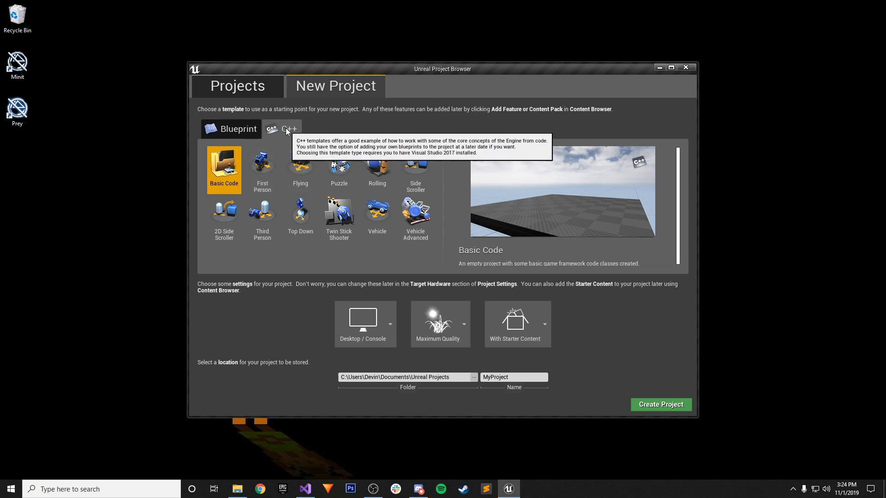
click(263, 206)
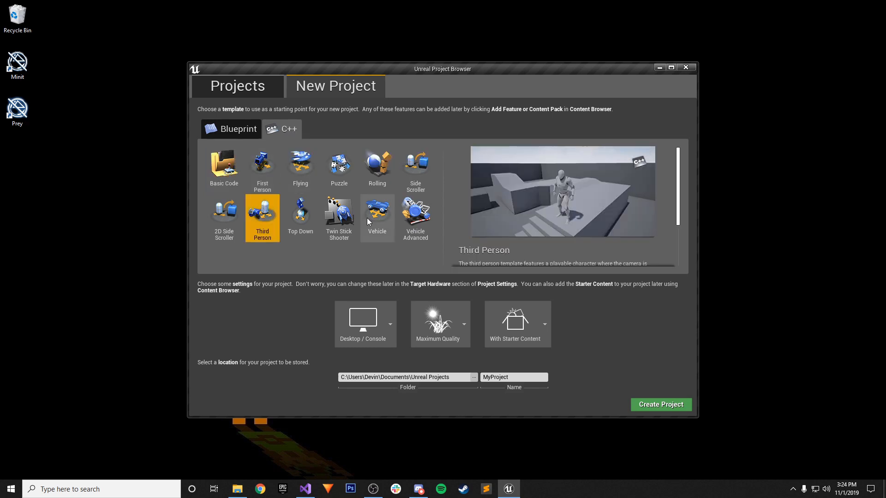
- Browse for the project location and open the Game Development folder on New Volume (E:)
click(474, 377)
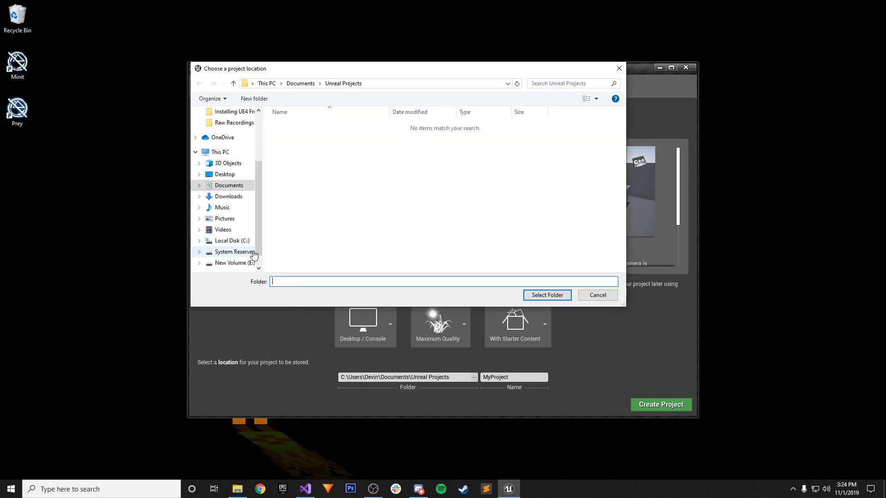
click(237, 242)
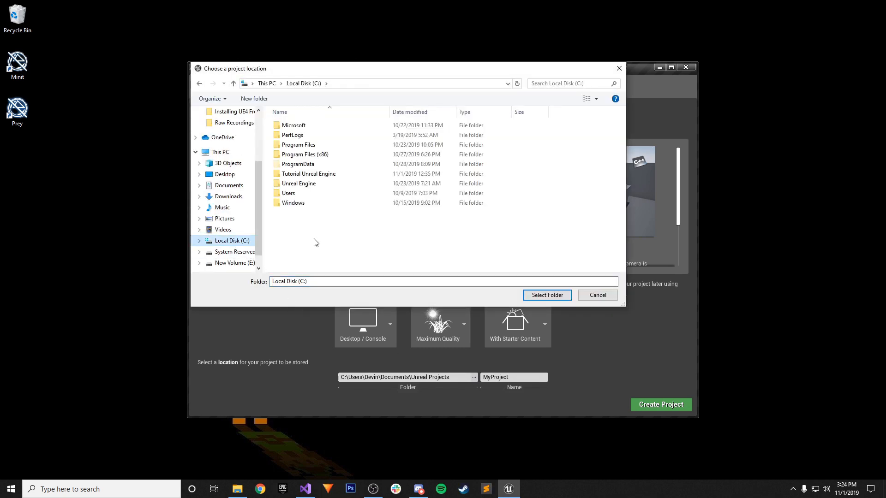
double_click(312, 177)
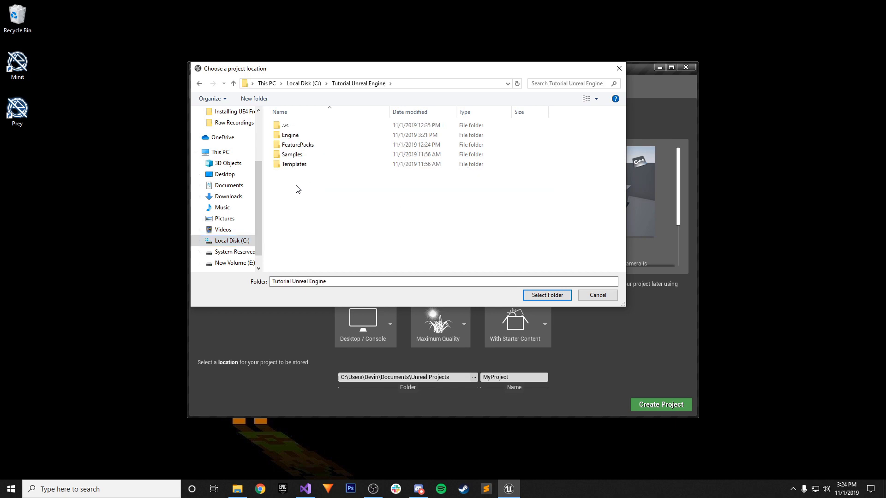
click(234, 243)
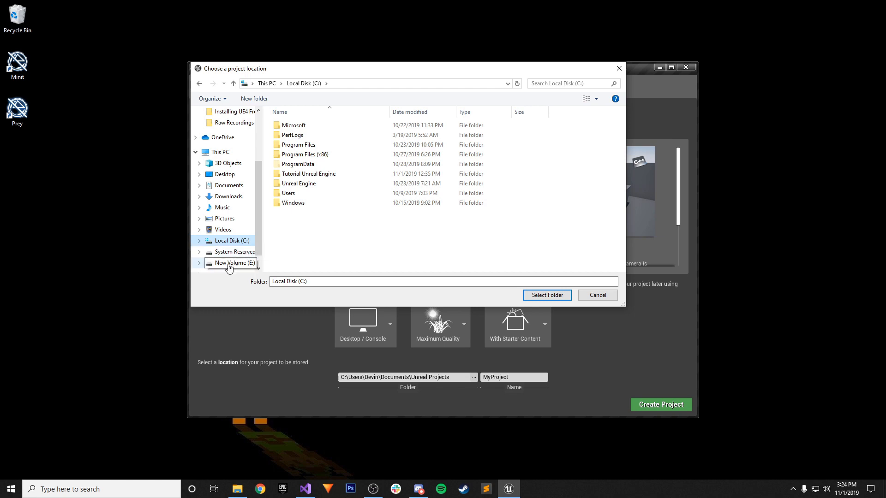
click(229, 264)
double_click(299, 125)
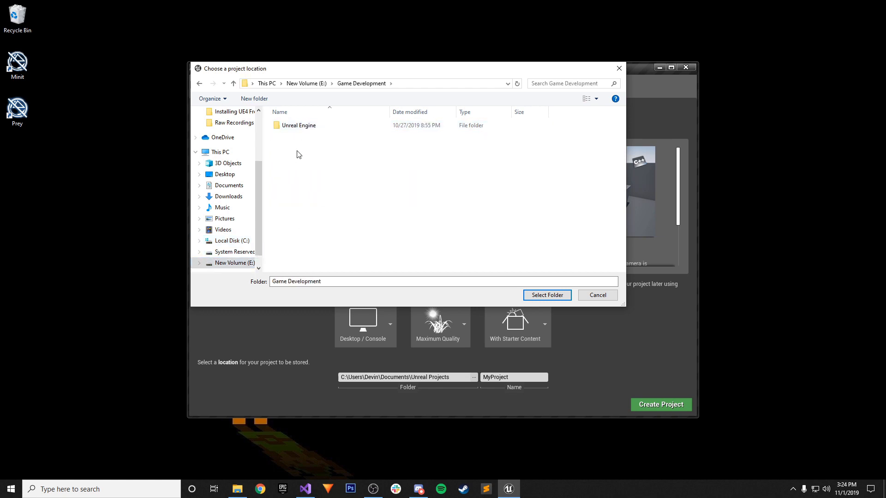
- Create a folder named UE4Tutorials inside Game Development and choose it as the project location
right_click(297, 152)
mouse_move(325, 279)
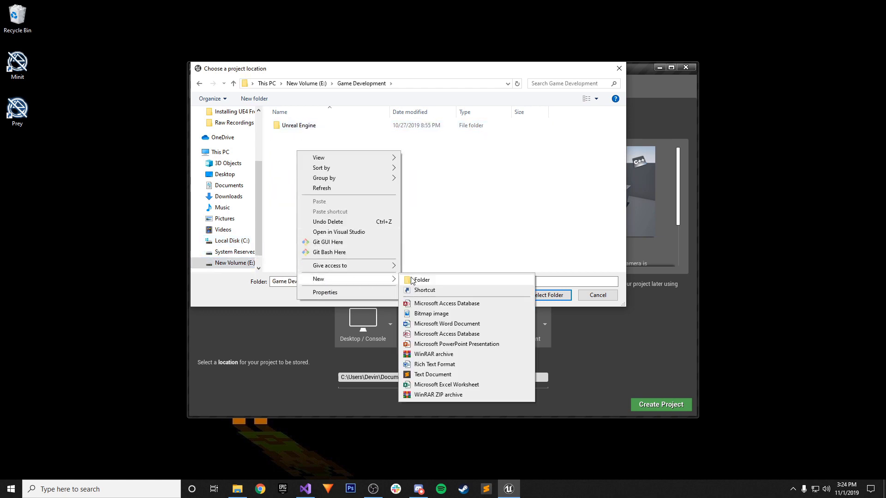
click(420, 280)
text(UE4)
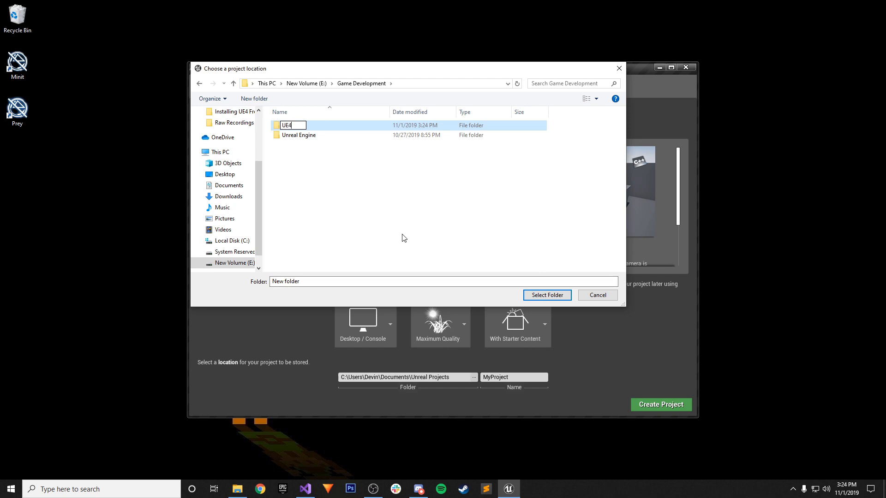
text(Tutorials)
key(Return)
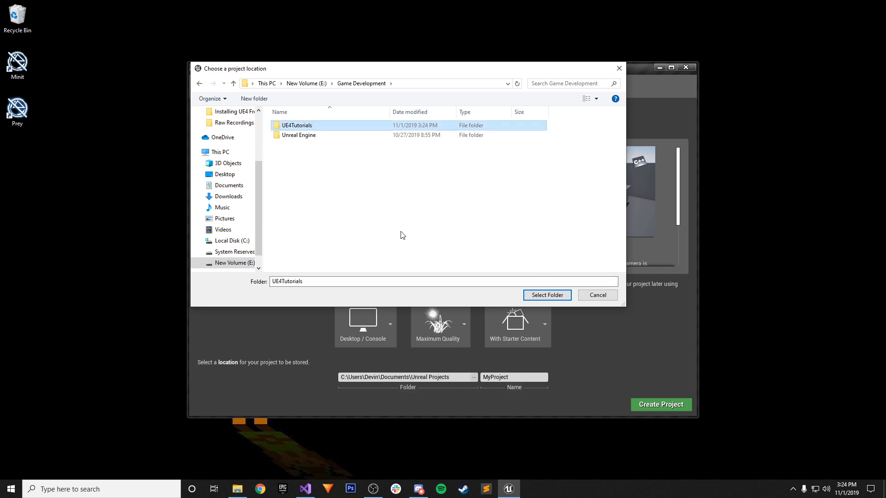
click(546, 295)
- Name the new project Tutorial
key(ctrl+a)
text(Tu)
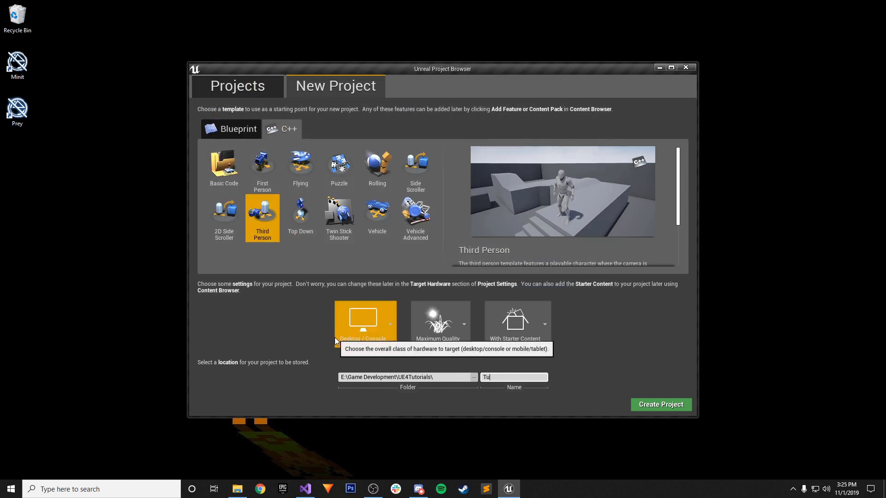
text(torial)
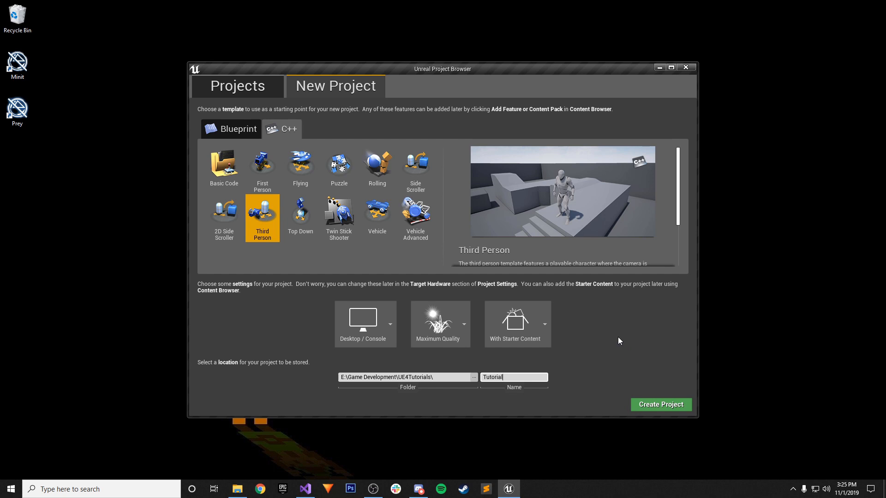
- Review the hardware, quality and content options, keep Desktop / Console, Maximum Quality and With Starter Content, and create the Tutorial project
click(365, 319)
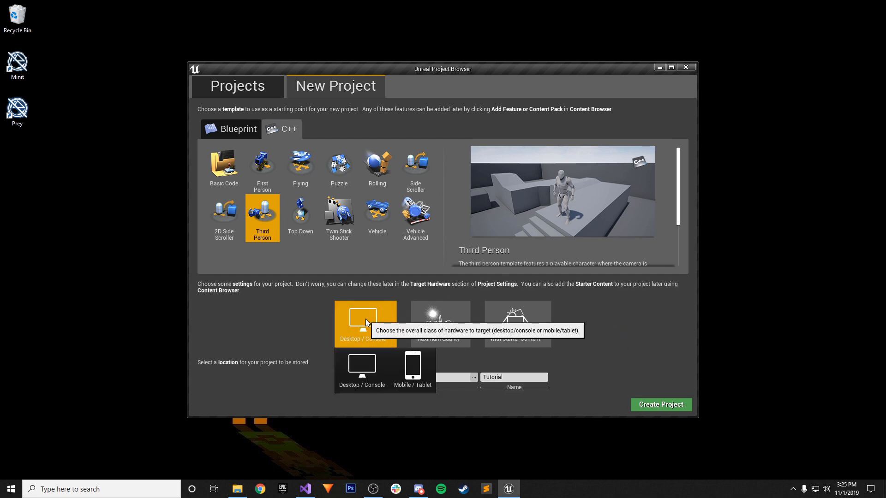
click(386, 315)
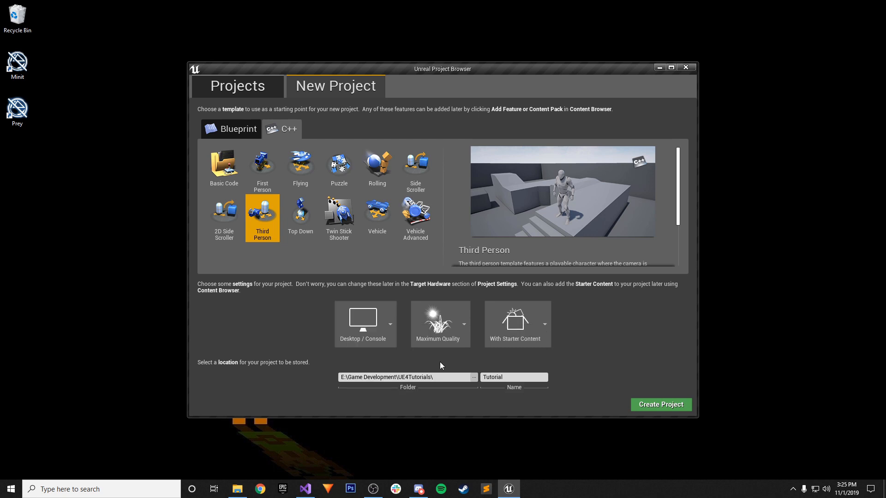
click(444, 325)
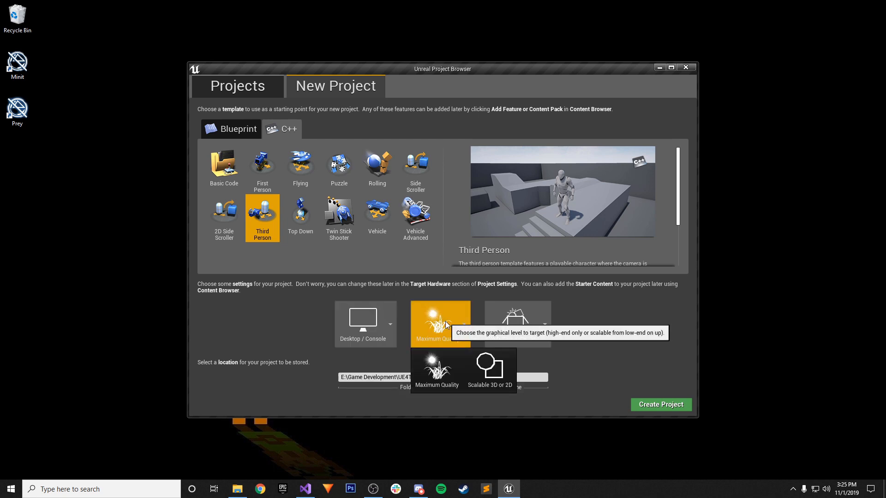
click(444, 325)
click(528, 325)
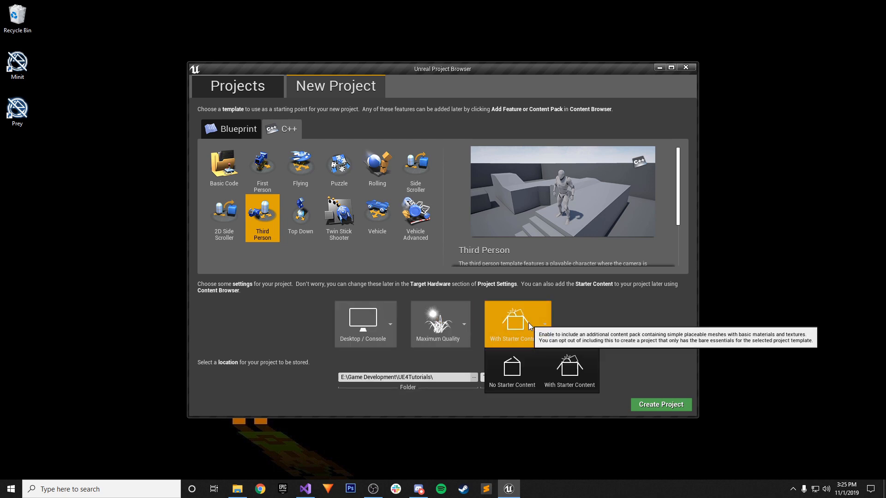
click(528, 325)
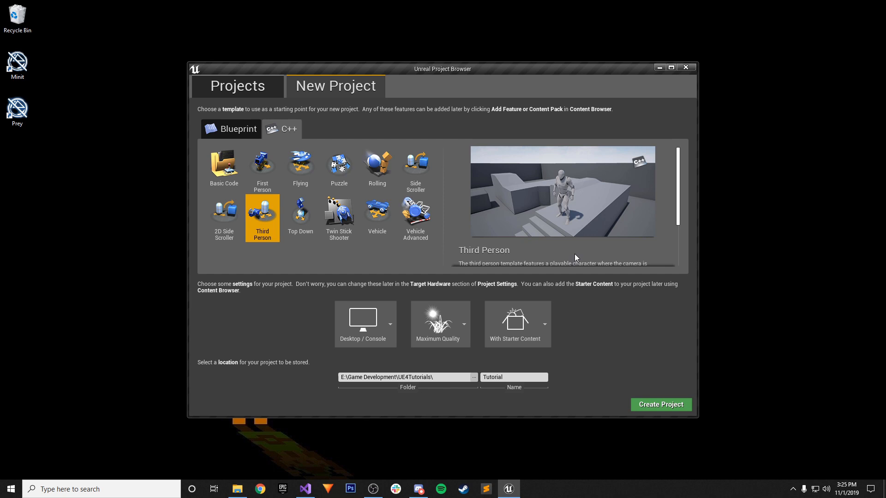
click(648, 408)
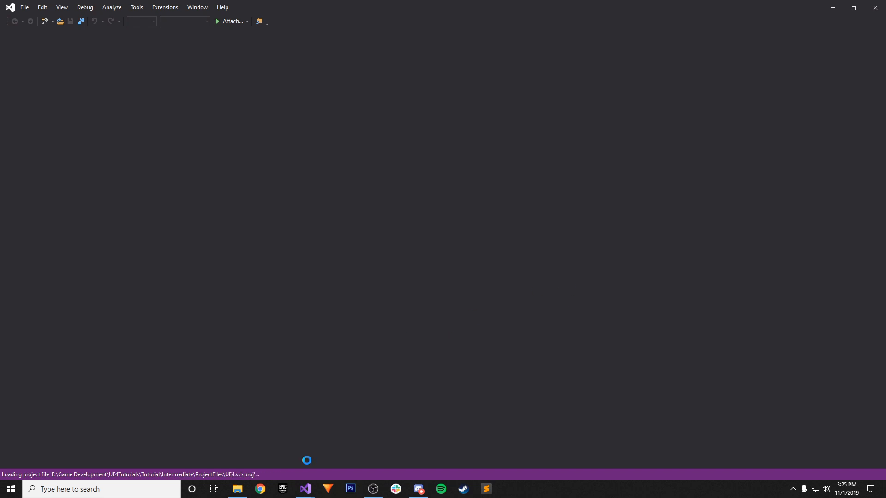
- Switch to the Visual Studio window holding the UE4 engine solution and close it, leaving the Tutorial solution open
mouse_move(305, 488)
click(255, 446)
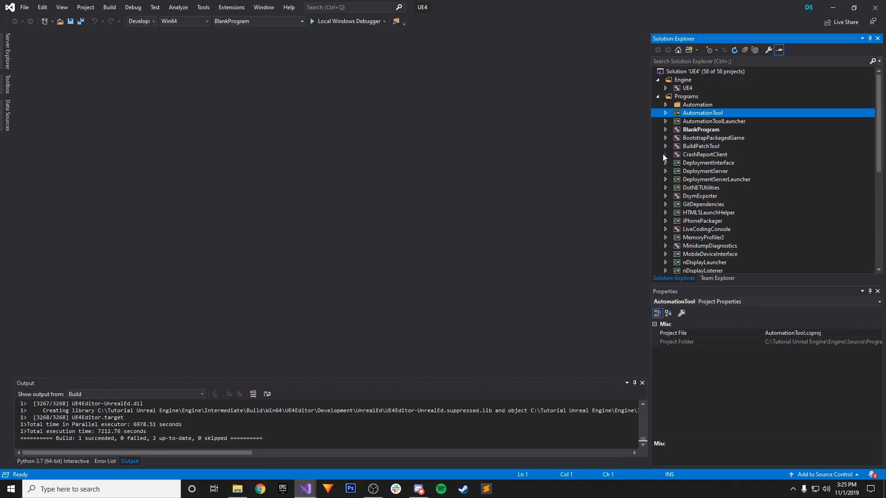
click(879, 9)
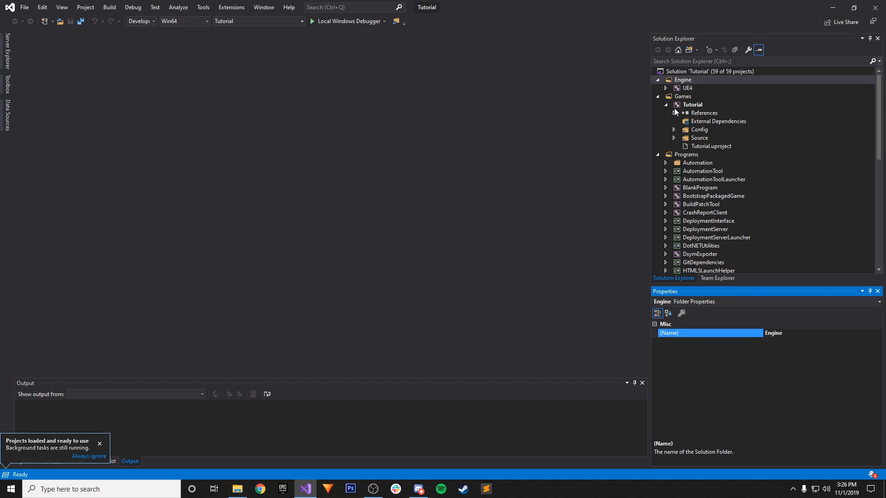
click(832, 7)
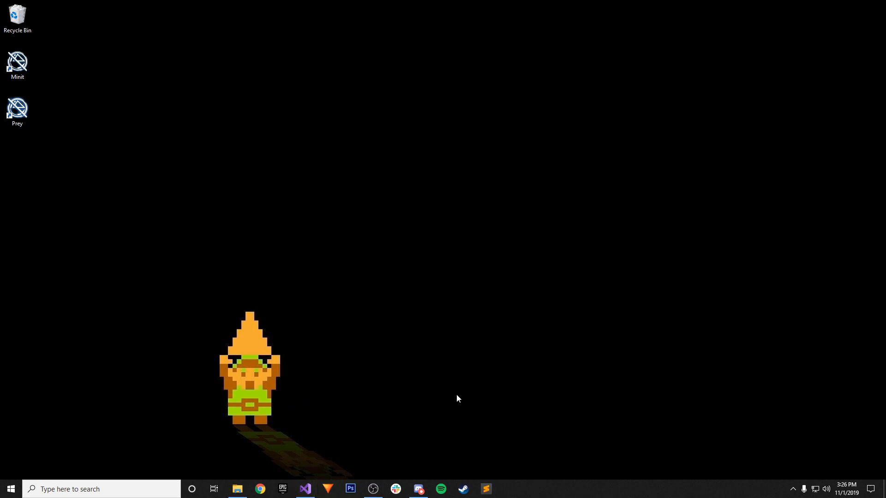
mouse_move(305, 488)
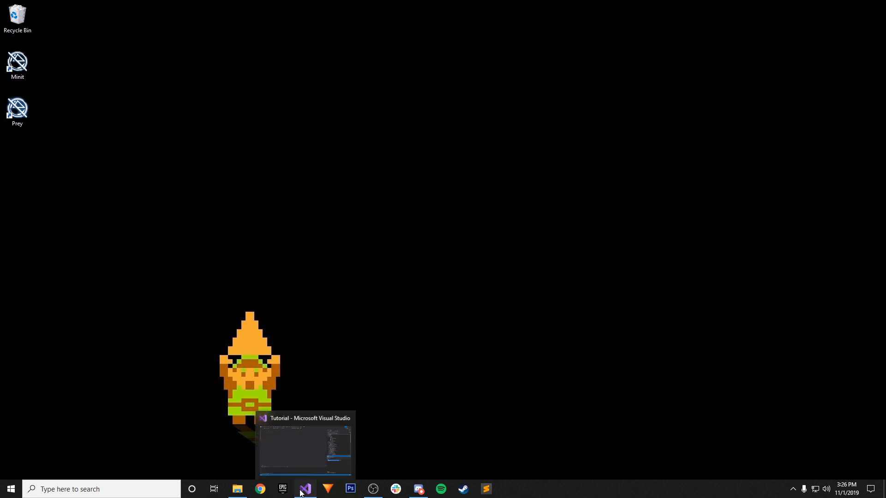
click(314, 443)
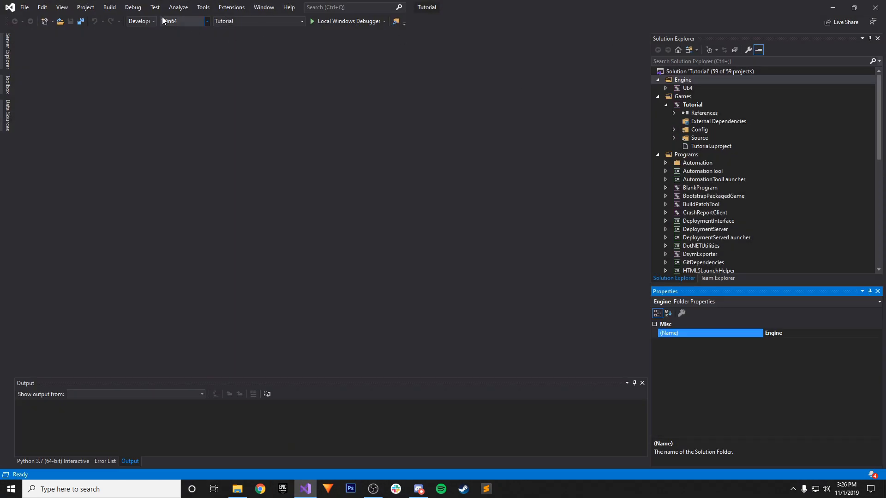
click(304, 490)
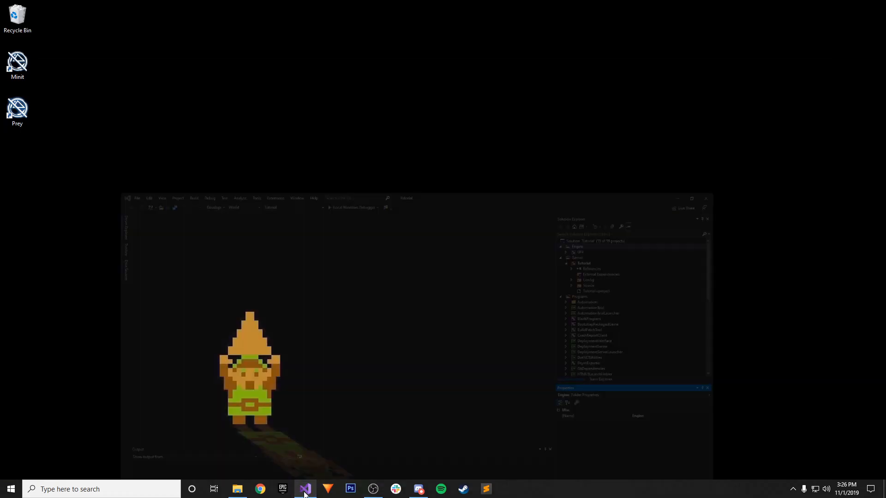
click(305, 492)
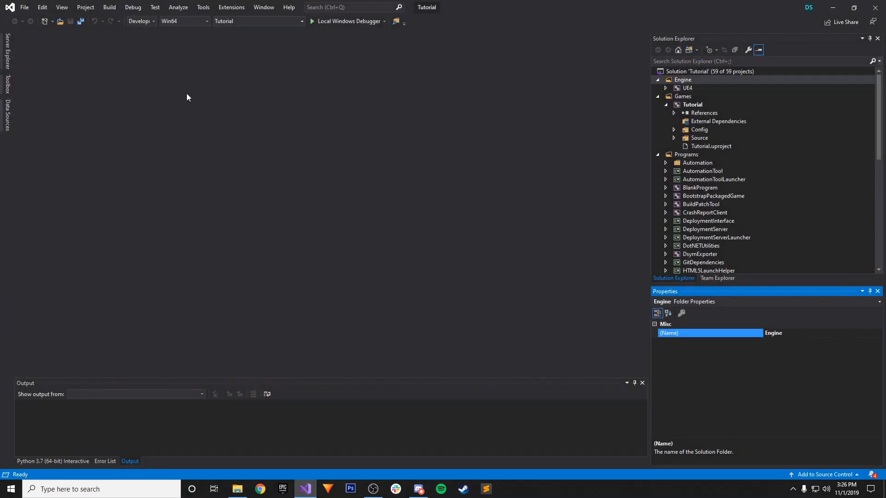
- Build the Tutorial solution and run it in the debugger to launch the editor, permanently dismissing the symbol-loading performance message
key(ctrl+shift+b)
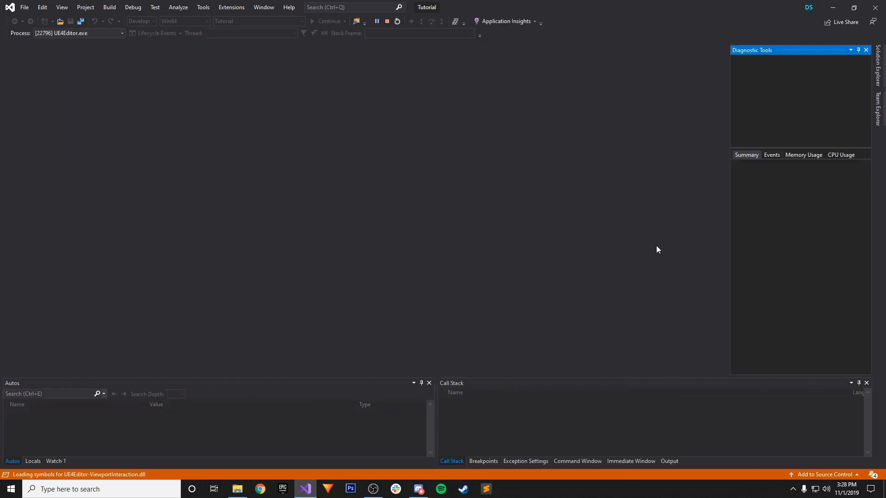
click(832, 10)
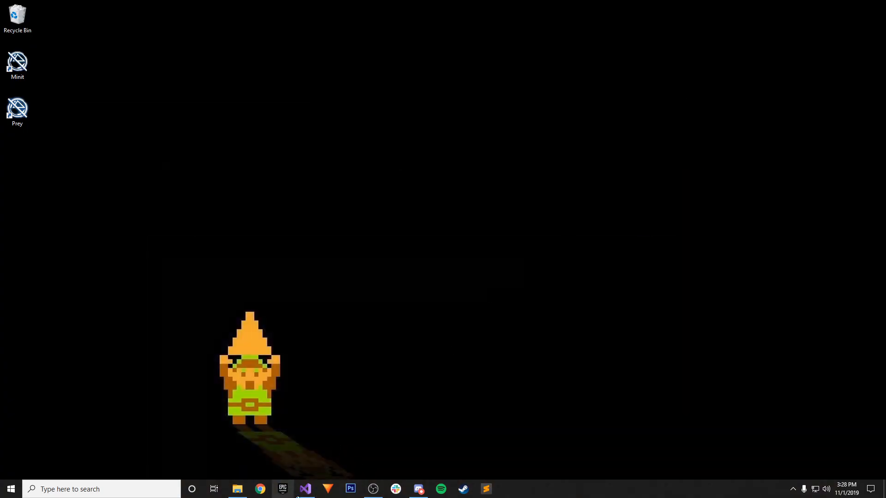
click(305, 489)
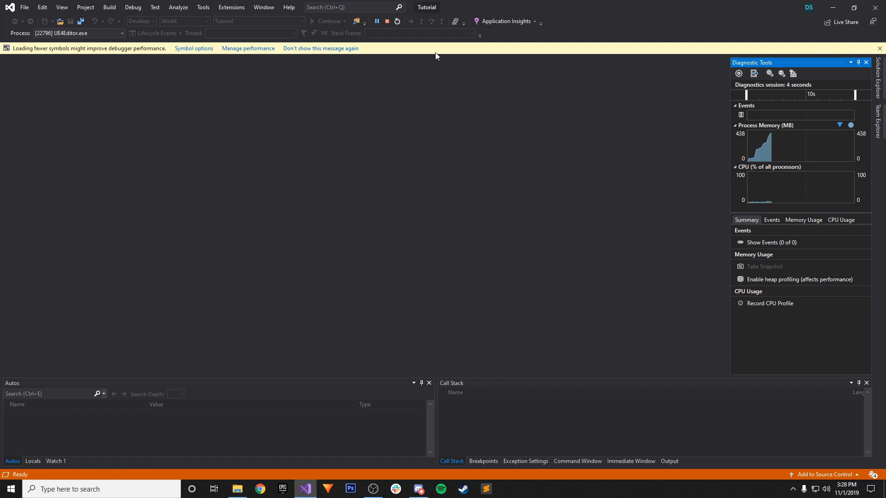
click(341, 49)
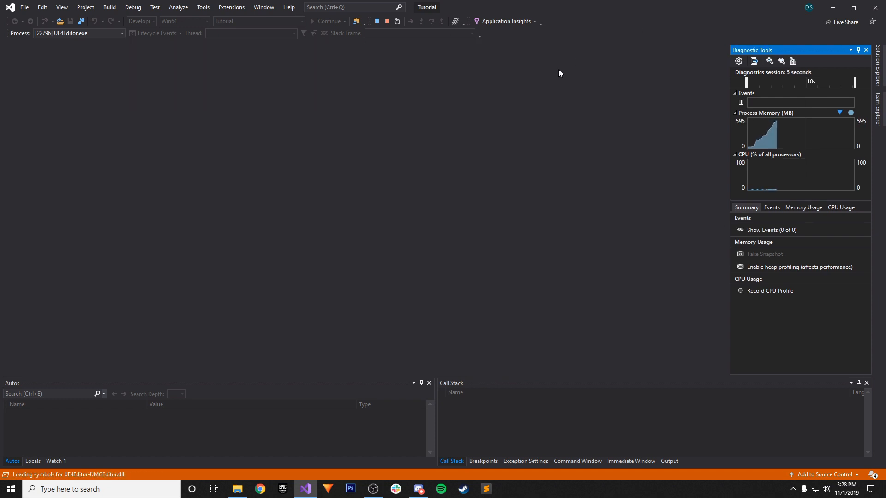
click(831, 7)
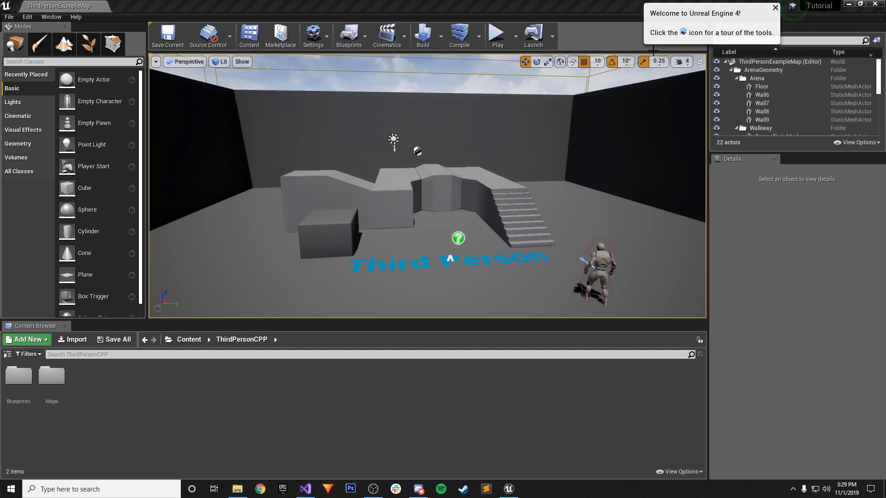
- Dismiss the welcome tip and playtest the Third Person map in a separate game preview window, running the character around before ending the session
click(775, 8)
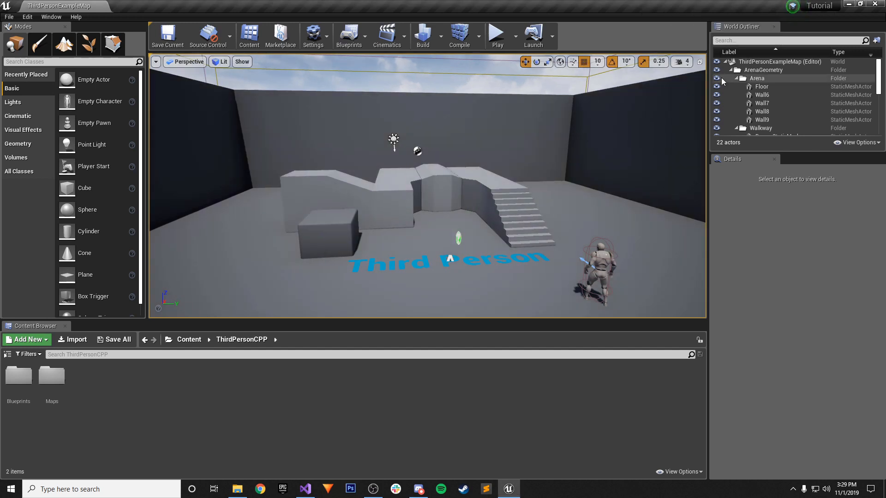
drag(565, 155, 600, 145)
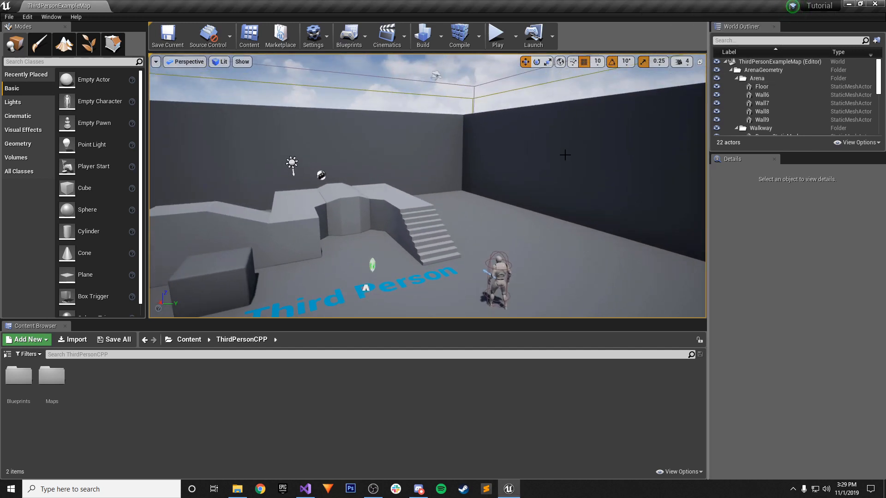
click(515, 36)
click(535, 83)
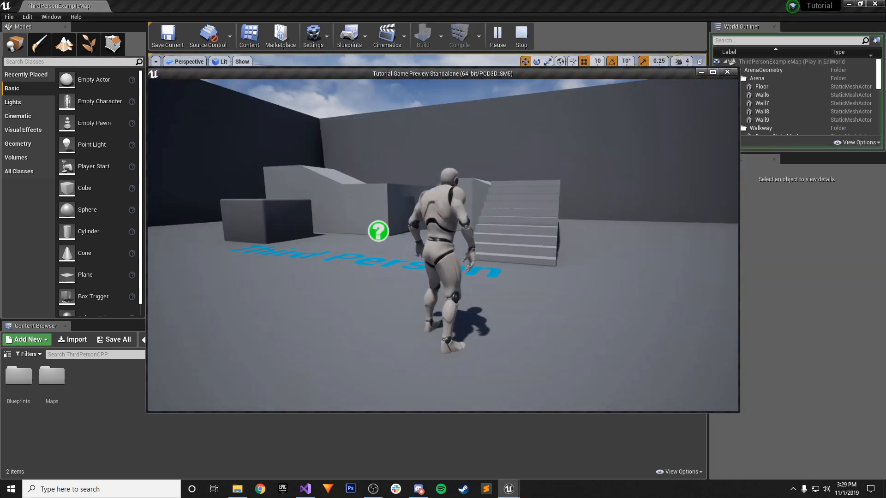
key(w)
key(a)
key(s)
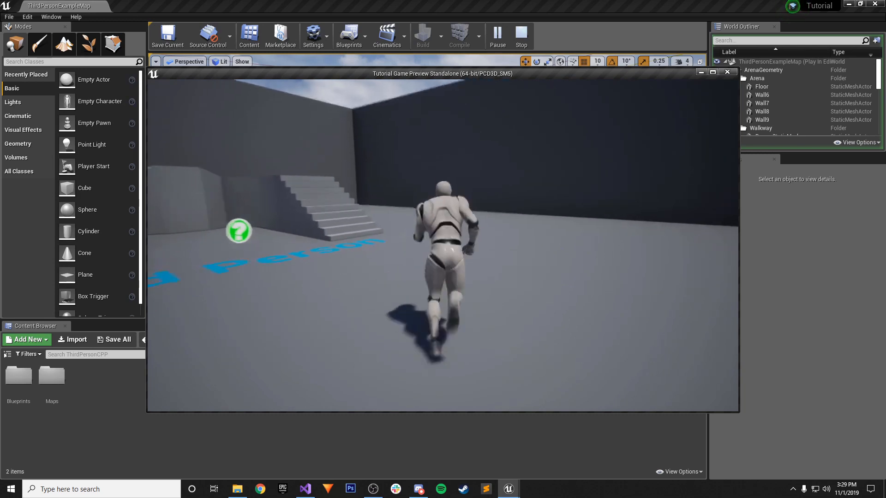
key(Escape)
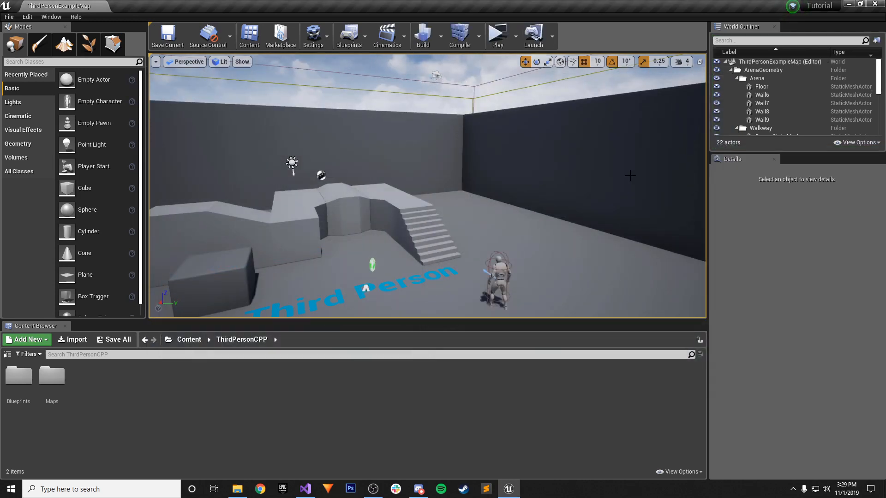